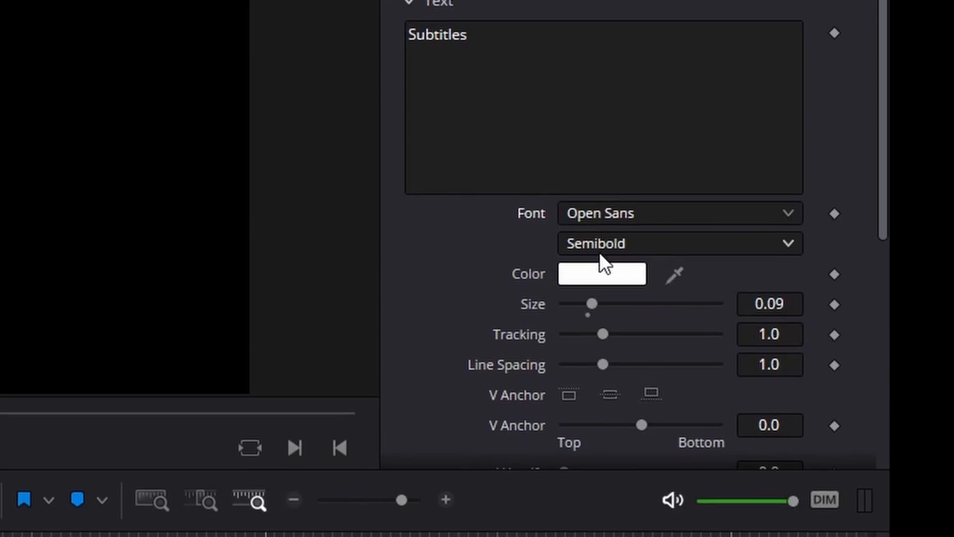
Step: Set the Subtitles text's font style to Bold and enable its second shading element, Red Outline
left_click(606, 271)
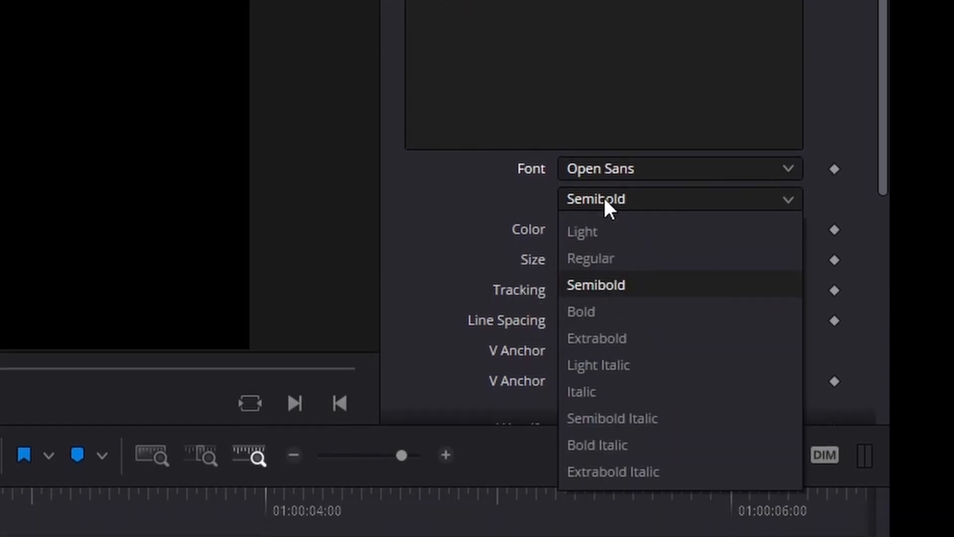
left_click(604, 311)
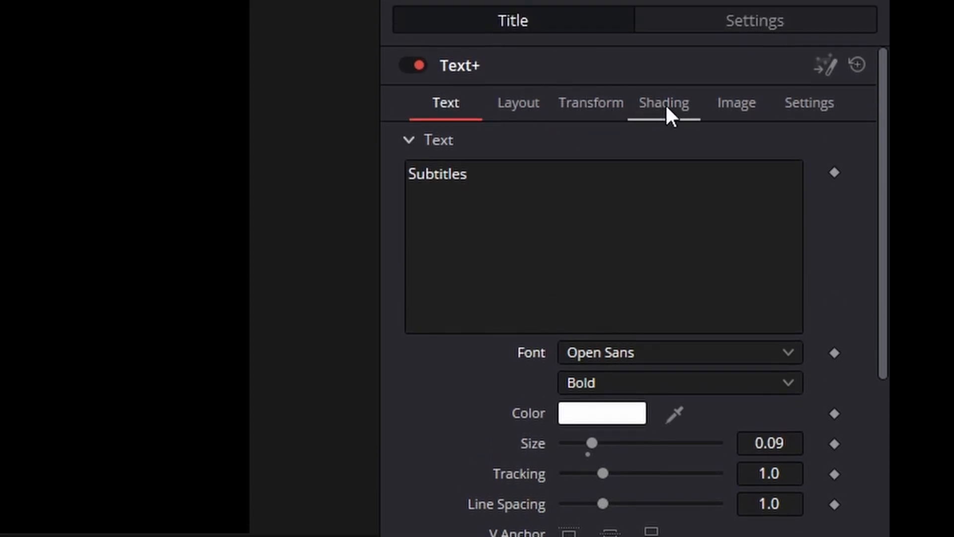
left_click(666, 99)
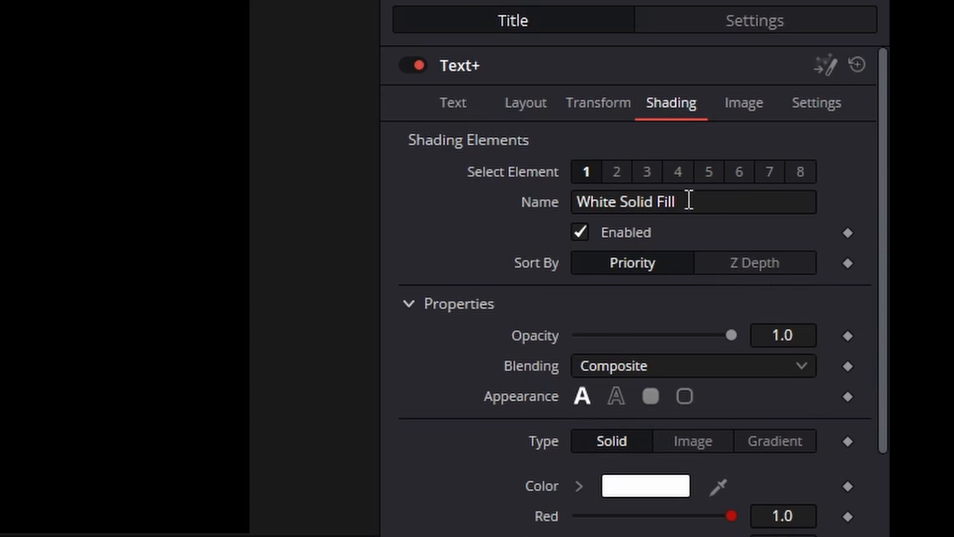
left_click(618, 173)
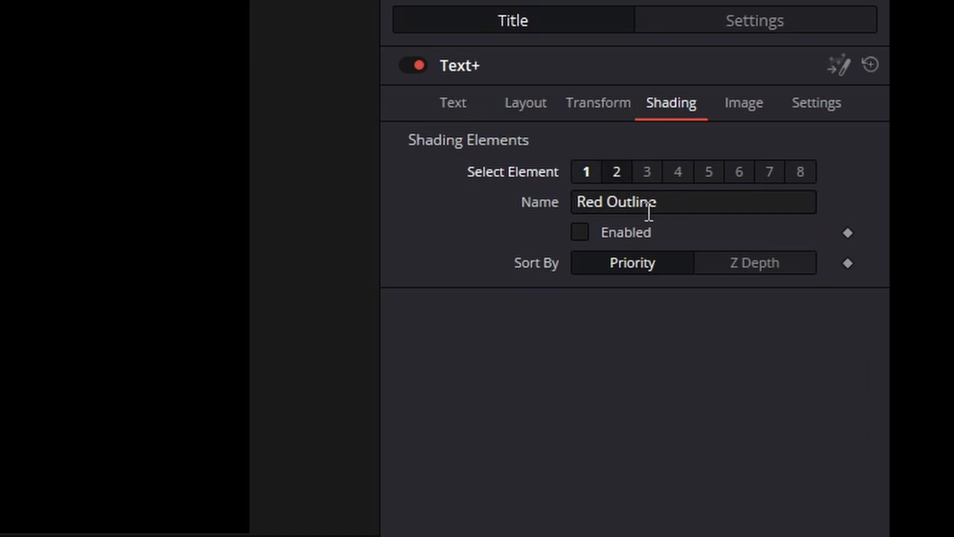
left_click(581, 231)
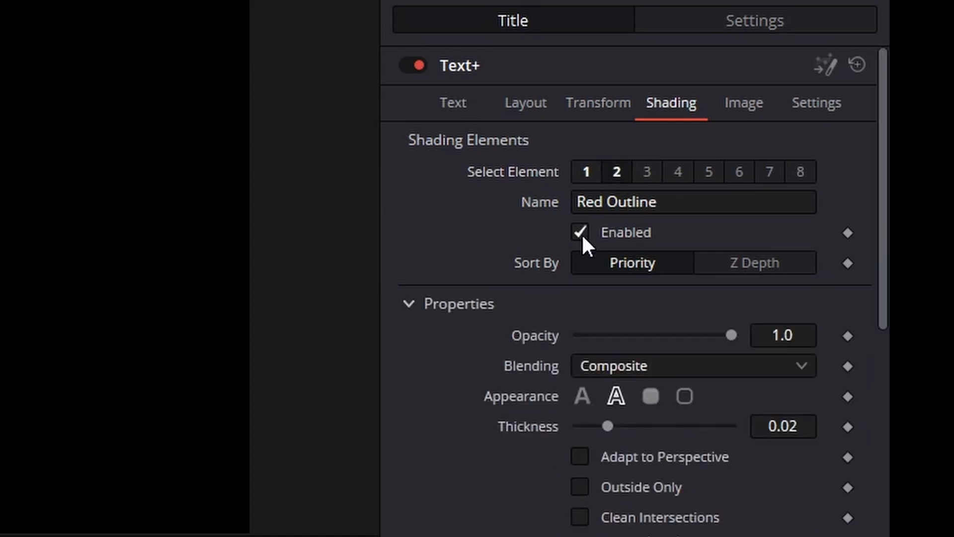
Step: Set the outline's thickness to 0.1 and its colour to blue #009dff
scroll(583, 235, "down", 1)
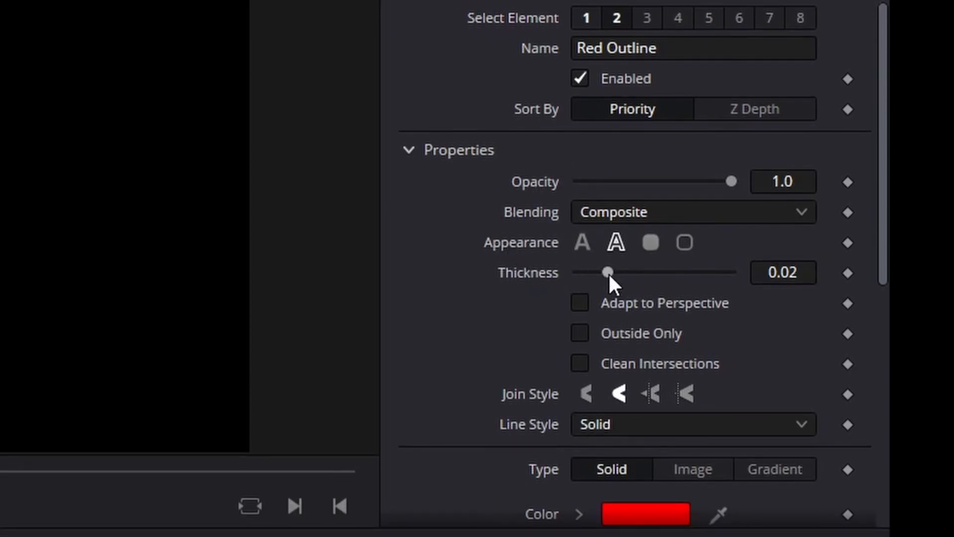
left_click_drag(610, 274, 731, 268)
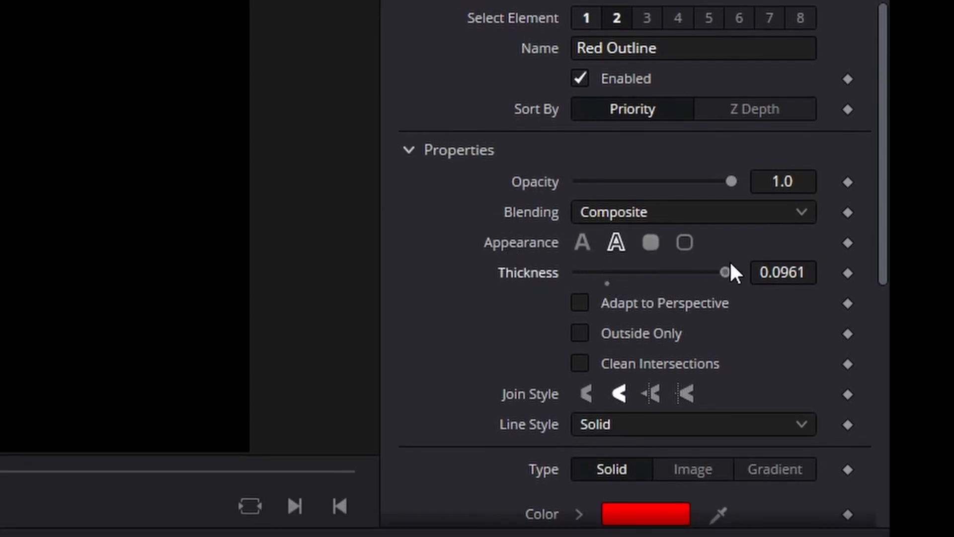
scroll(558, 151, "down", 4)
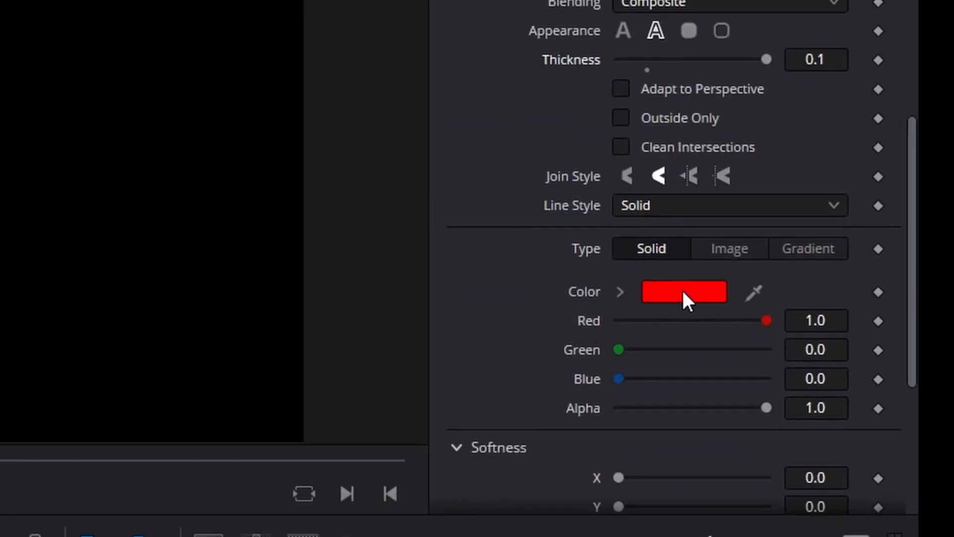
left_click(651, 295)
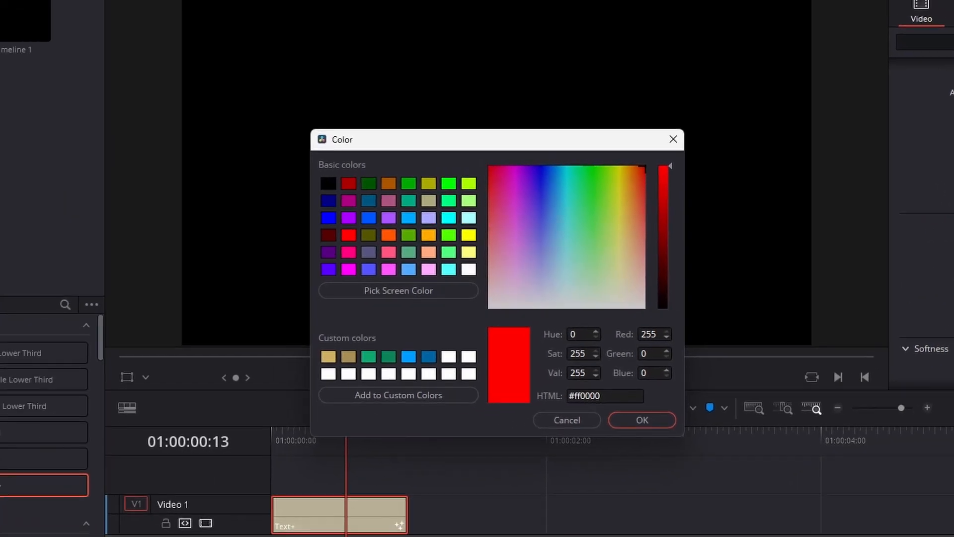
left_click(409, 358)
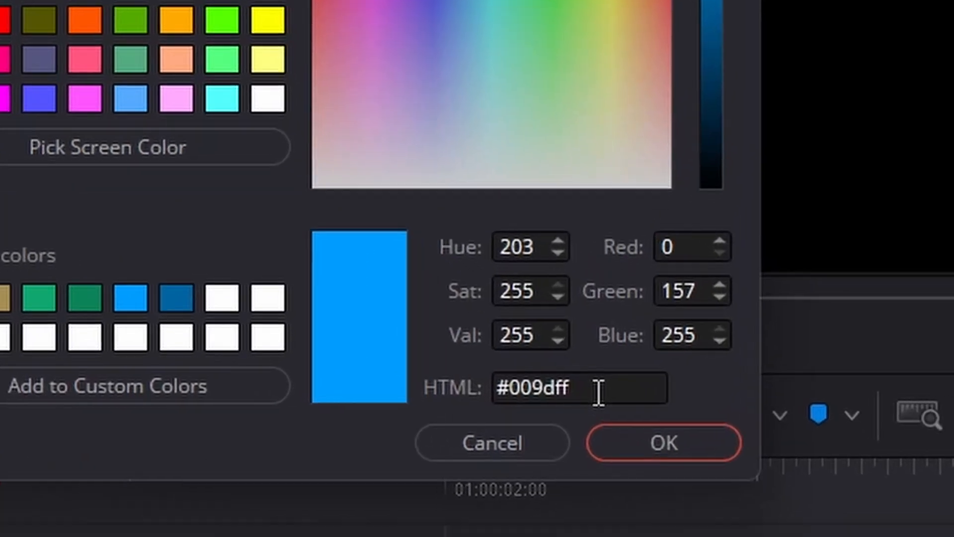
left_click_drag(612, 398, 543, 396)
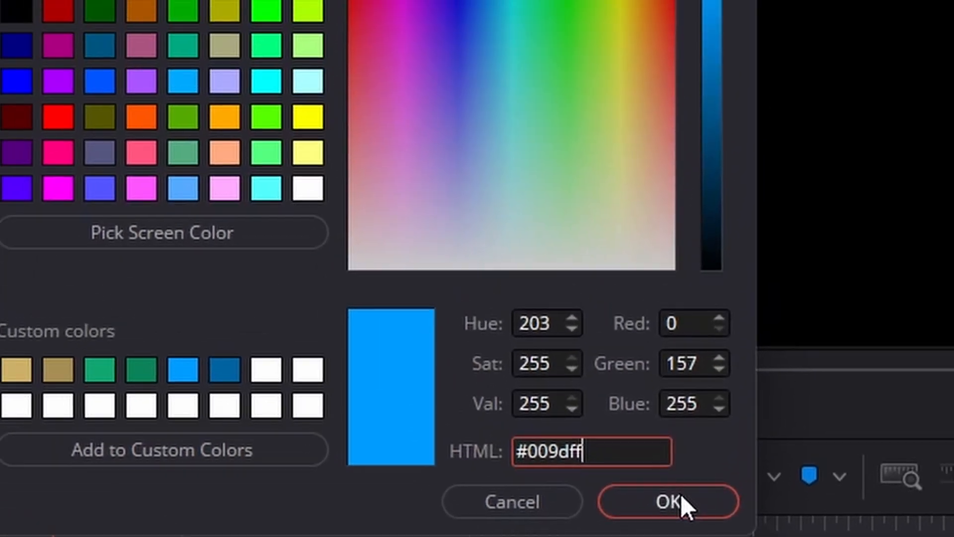
left_click(666, 444)
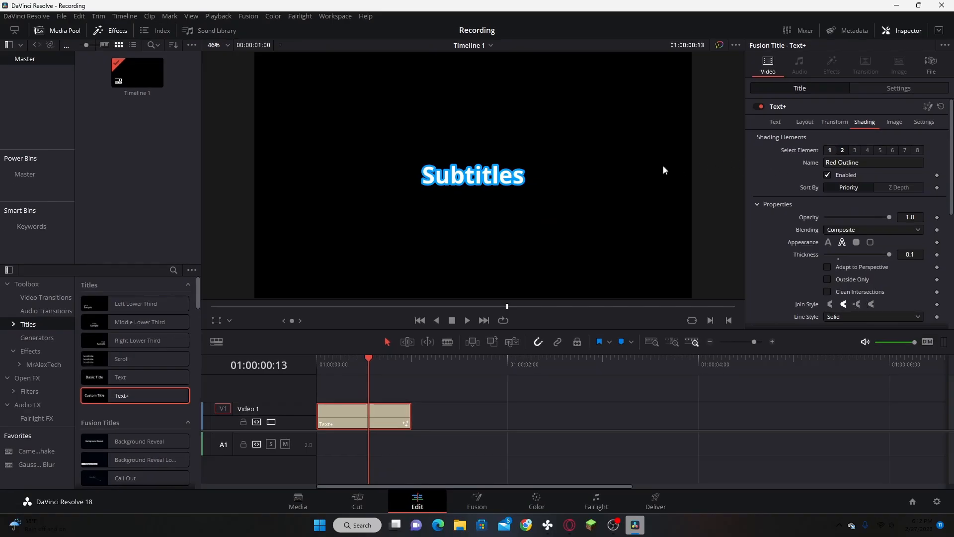
Step: Open the Text+ clip in Fusion and paste an instance of the Template node directly below the original
right_click(378, 414)
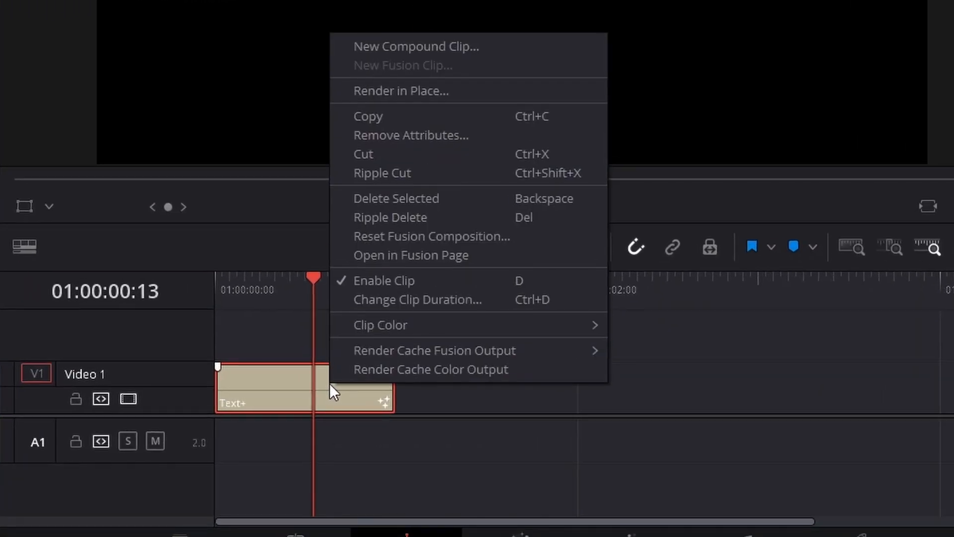
left_click(381, 257)
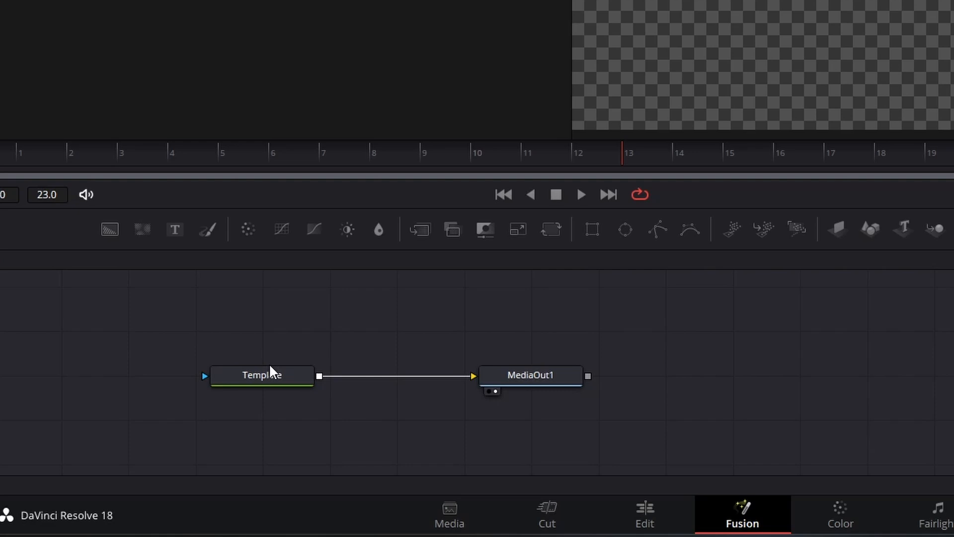
left_click(129, 410)
key("ctrl+c")
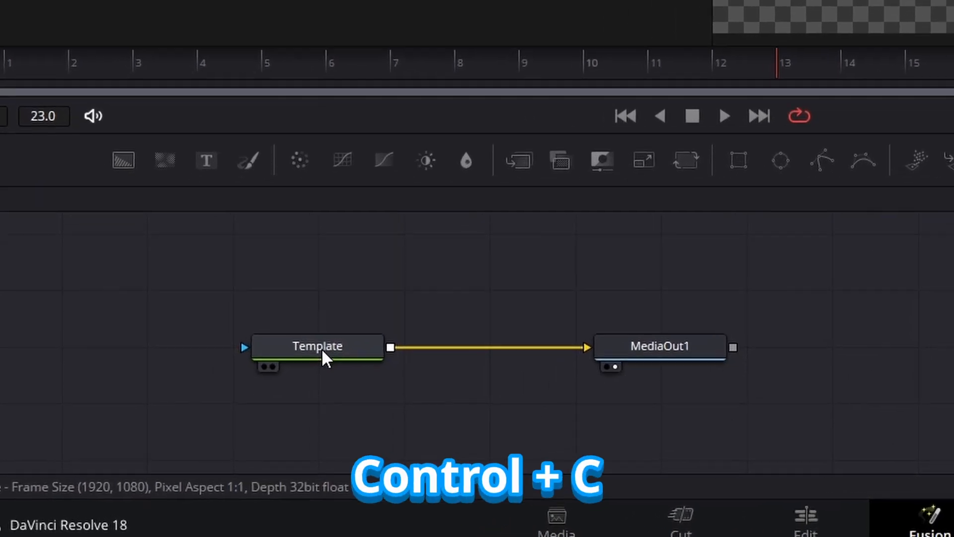
left_click(321, 348)
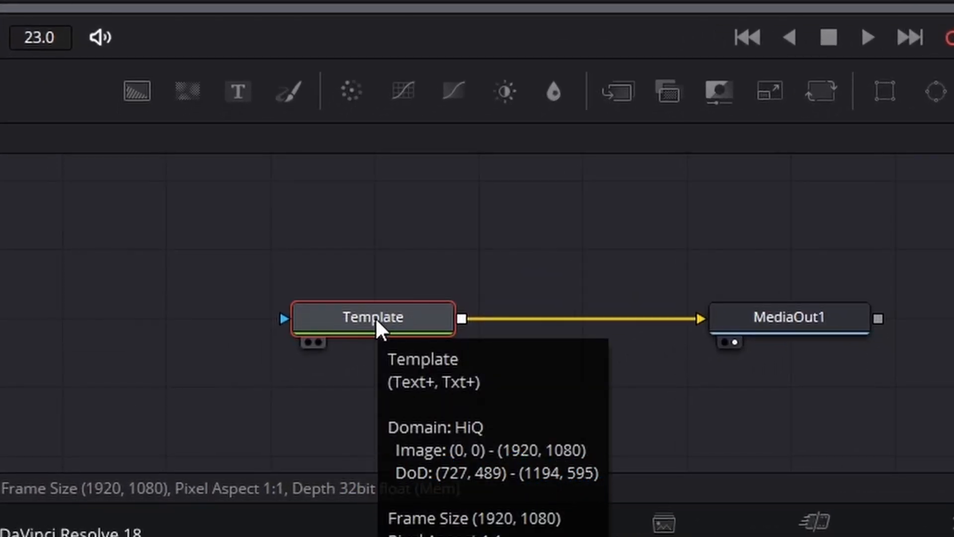
left_click(413, 388)
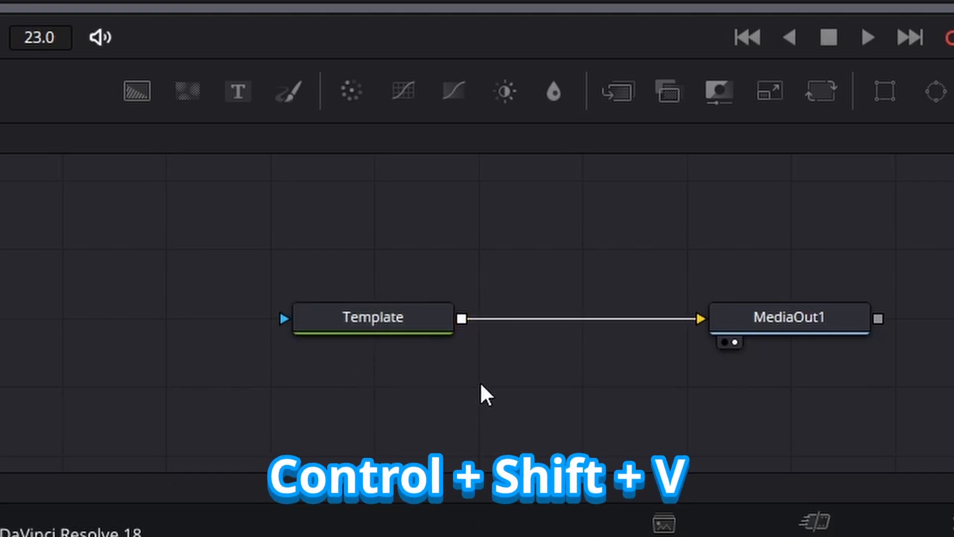
key("ctrl+shift+v")
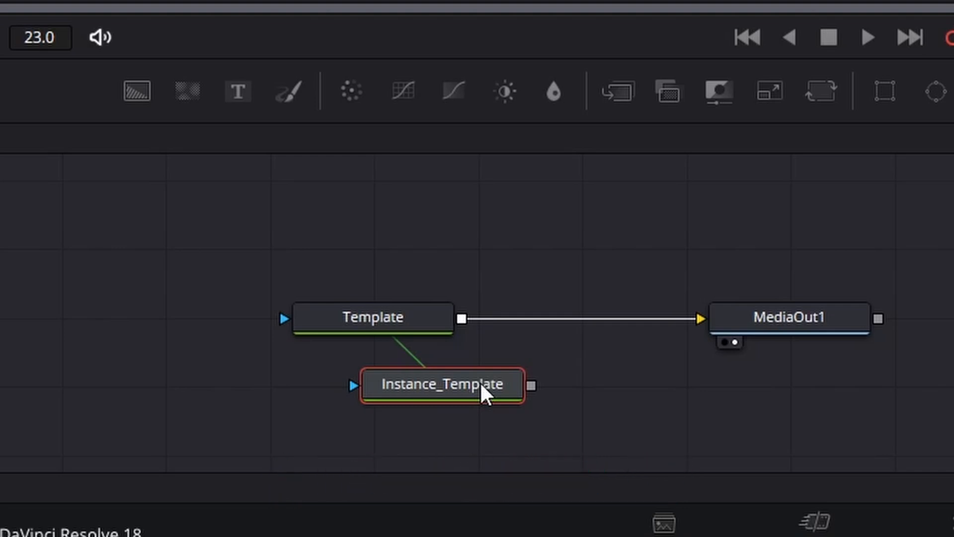
left_click_drag(481, 387, 402, 386)
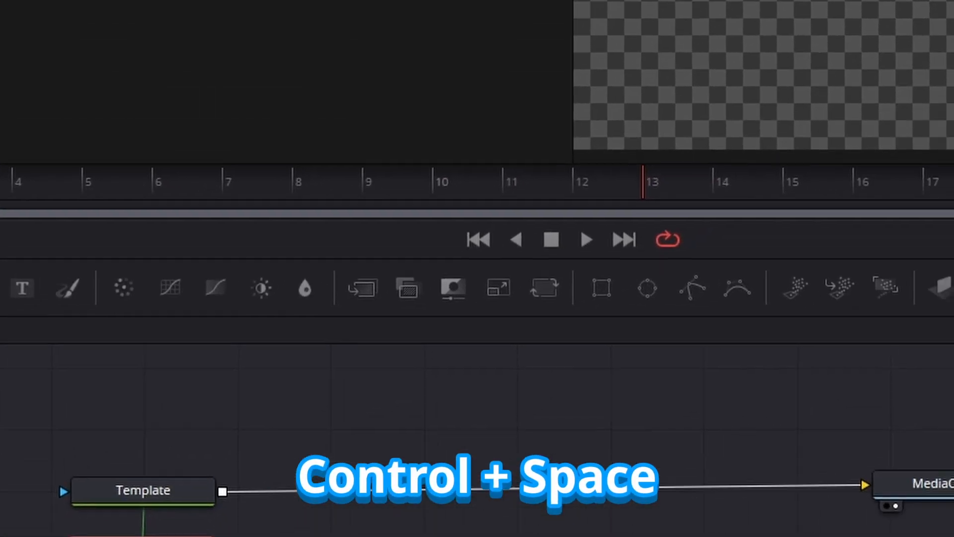
Step: Add a Duplicate node after the Instance_Template node
key("ctrl+space")
type("duplicate")
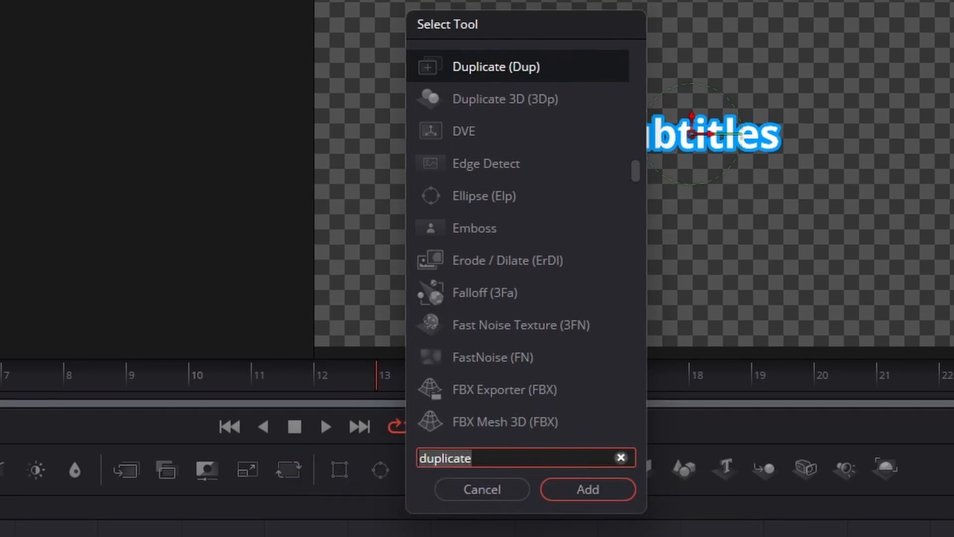
type("dupluic")
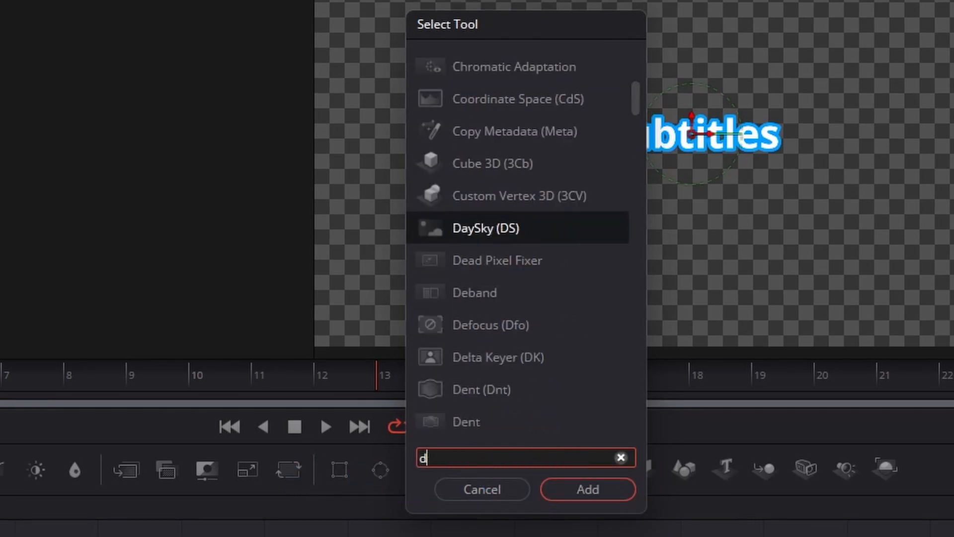
key("BackSpace")
key("BackSpace")
key("BackSpace")
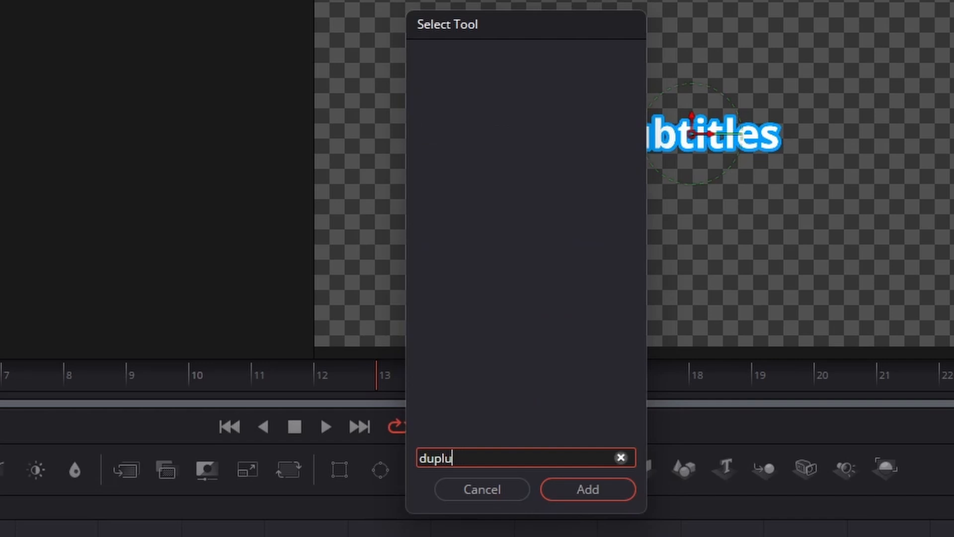
type("icate")
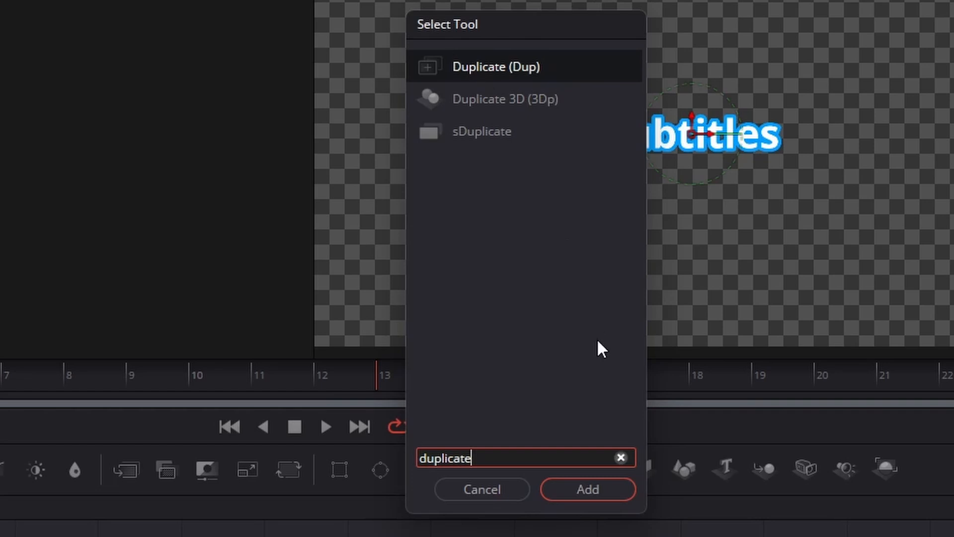
left_click(589, 499)
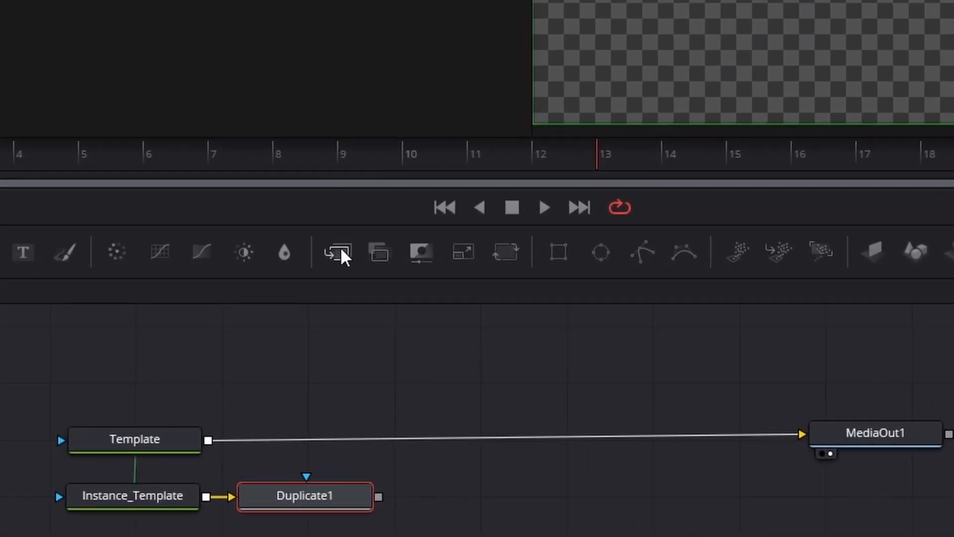
Step: Insert a Merge node before MediaOut1, with Template as its foreground and Duplicate1 as its background
left_click_drag(347, 242, 703, 447)
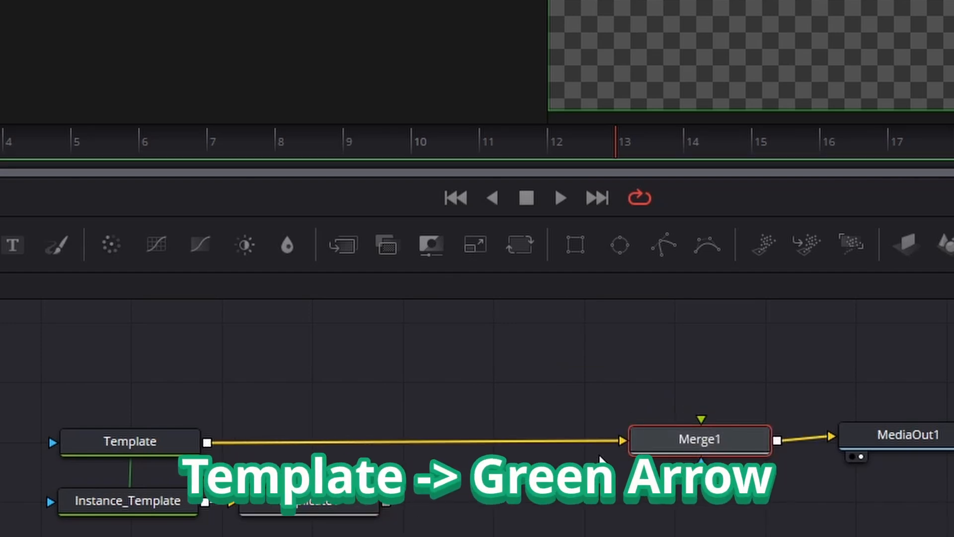
left_click(587, 442)
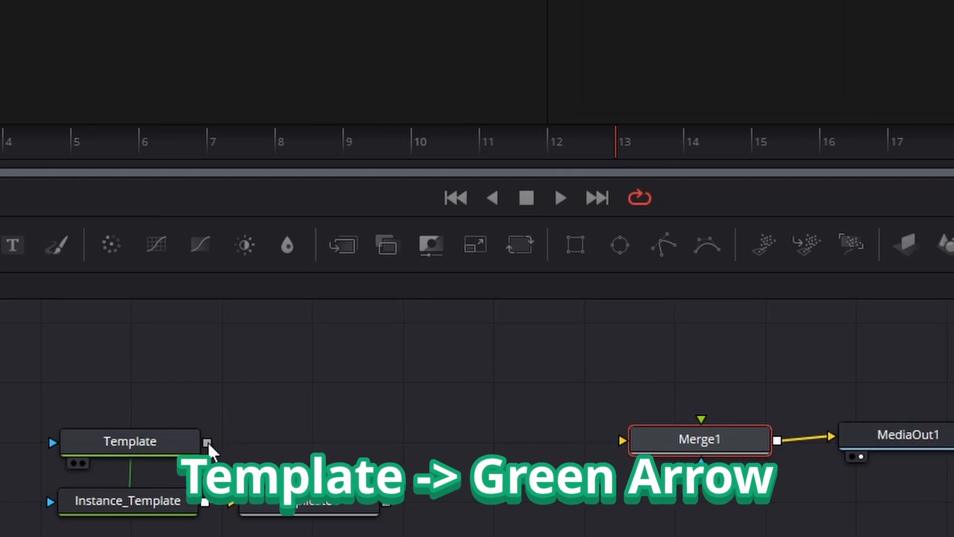
left_click_drag(208, 442, 701, 418)
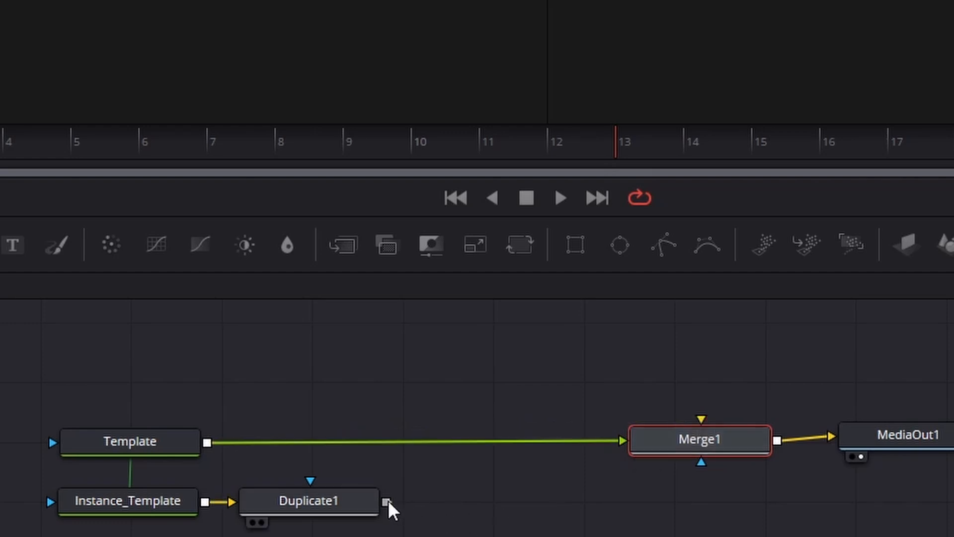
left_click_drag(389, 500, 703, 417)
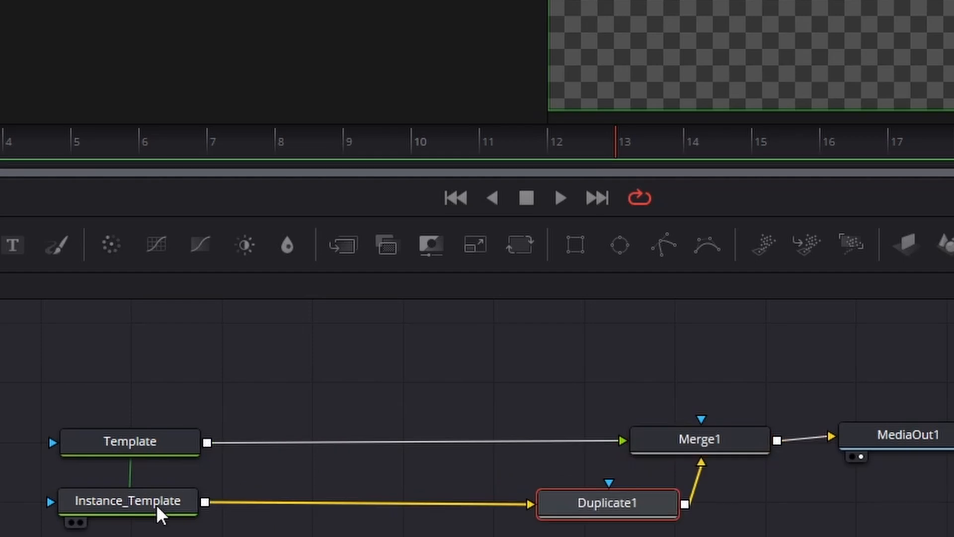
Step: Deinstance the colour groups of the outline and the white solid fill in the Instance_Template node's shading
left_click(158, 508)
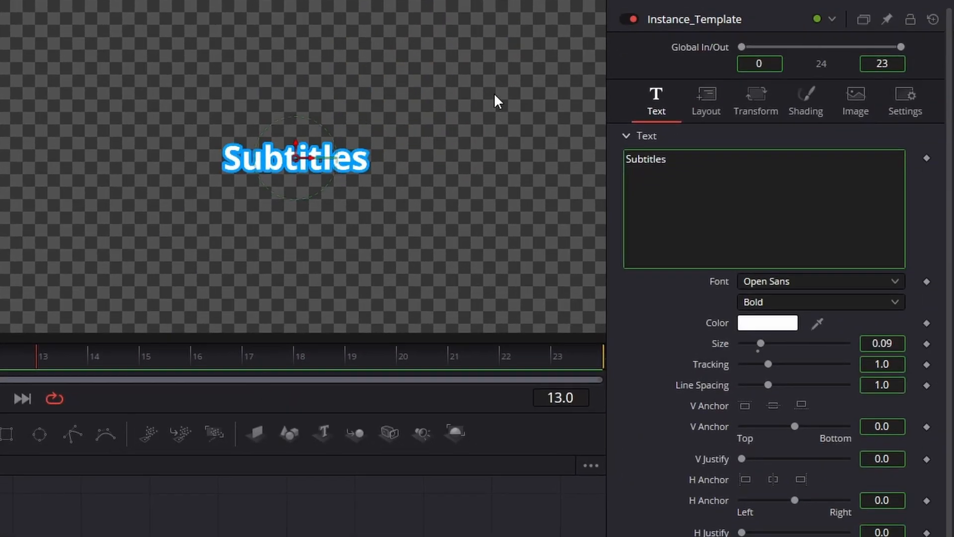
left_click(801, 97)
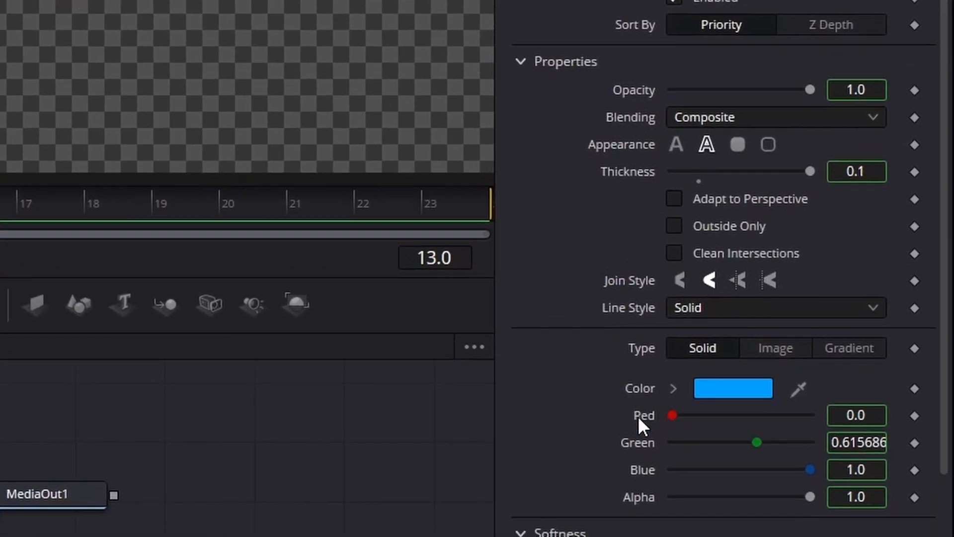
right_click(638, 413)
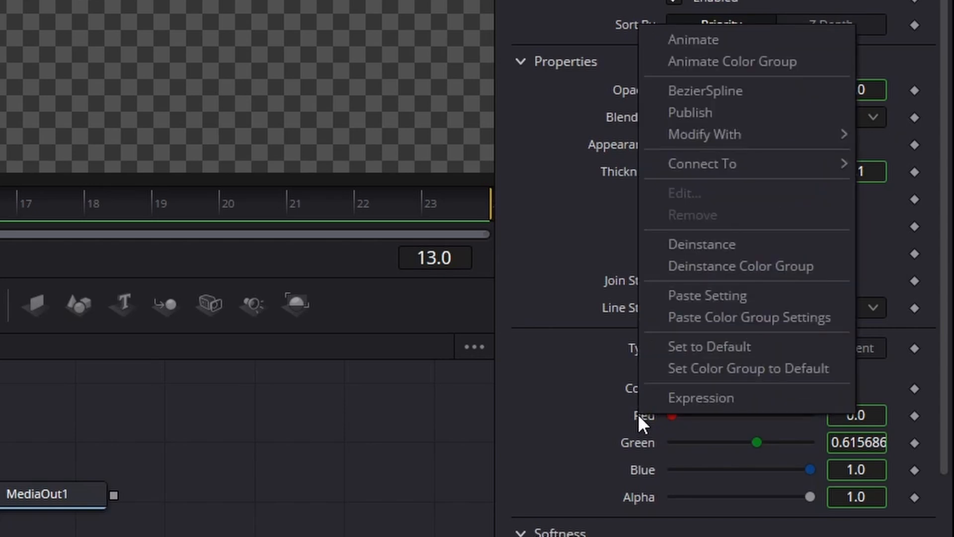
left_click(677, 265)
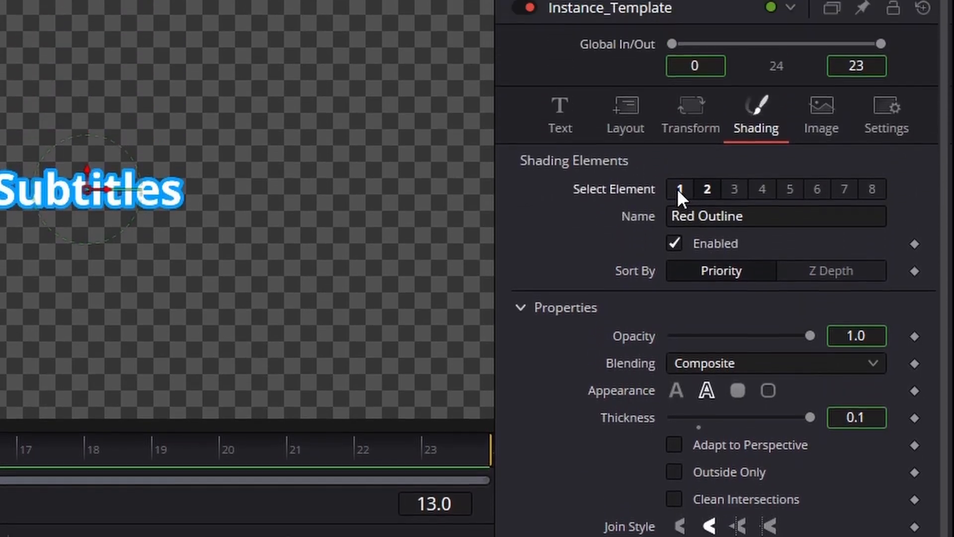
left_click(678, 189)
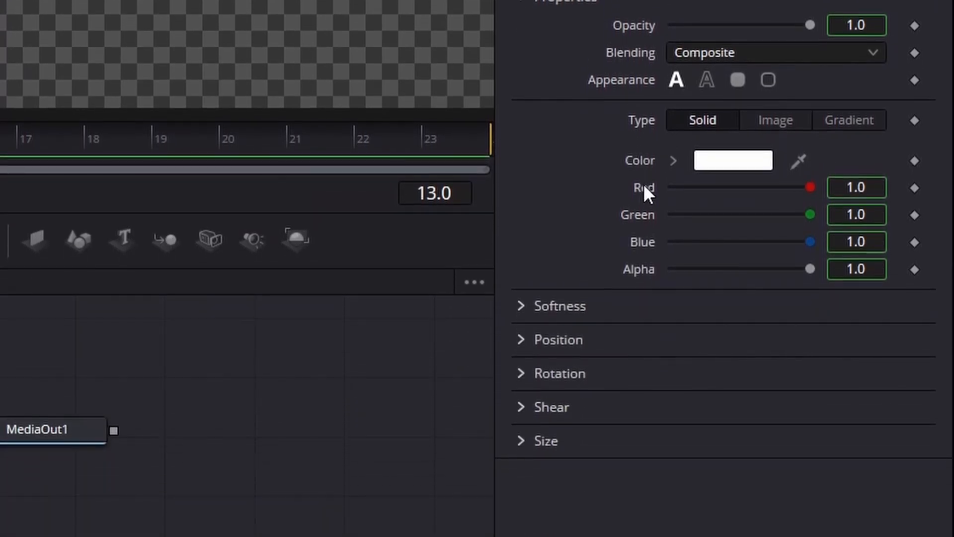
right_click(644, 237)
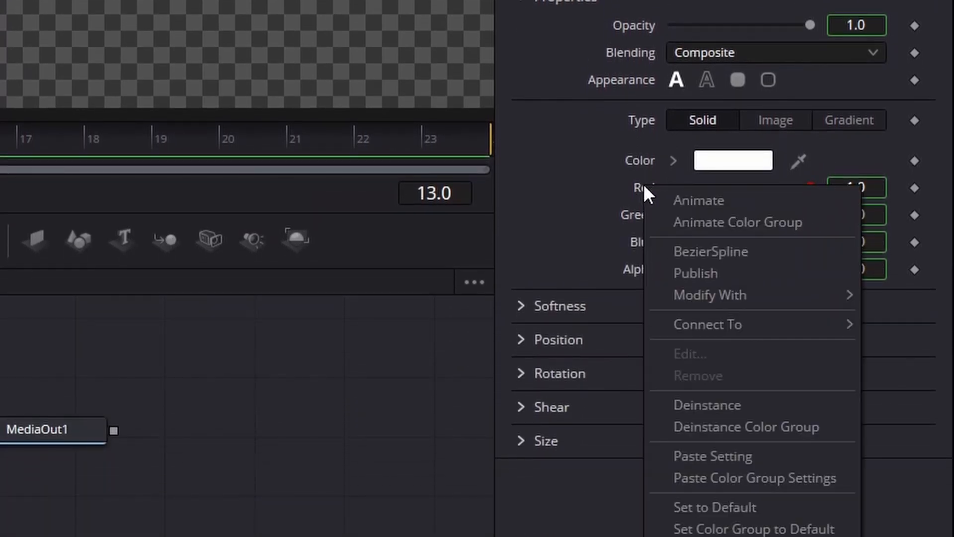
left_click(684, 427)
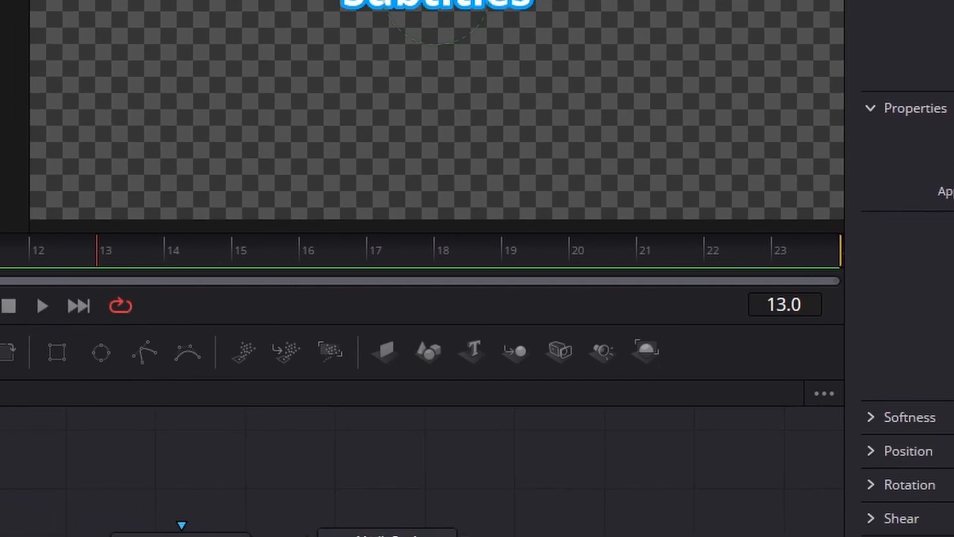
Step: Set the white solid fill of the Instance_Template node to the dark blue custom colour #0064a2
left_click(698, 166)
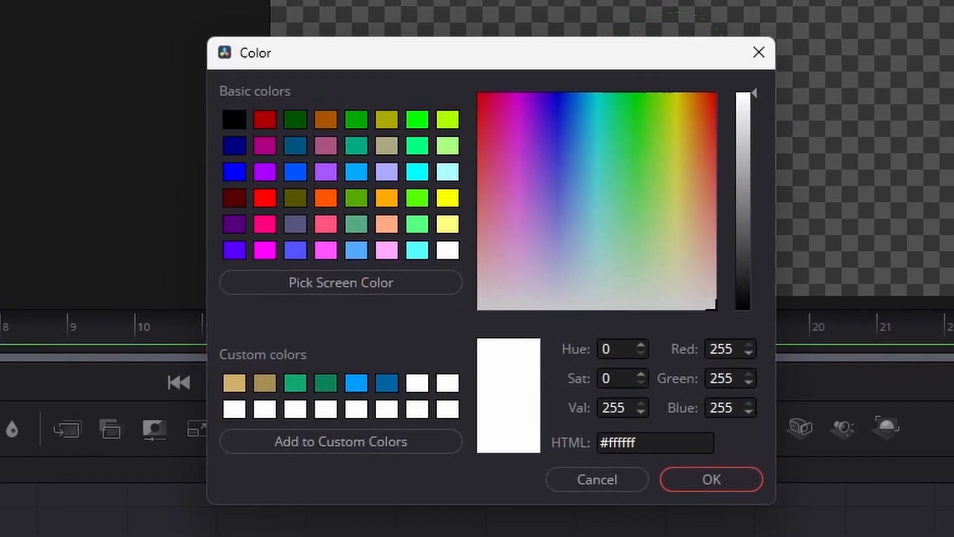
left_click(383, 382)
left_click(357, 381)
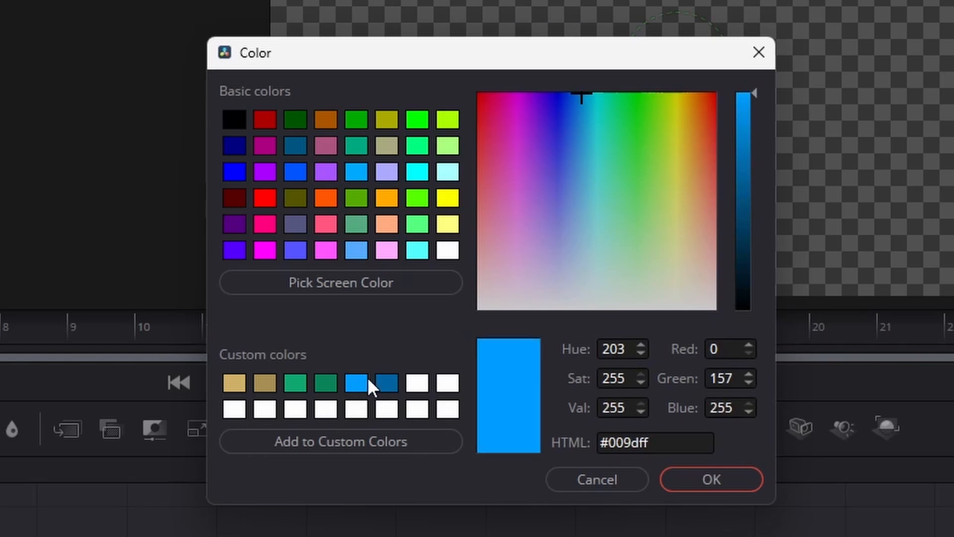
left_click(393, 382)
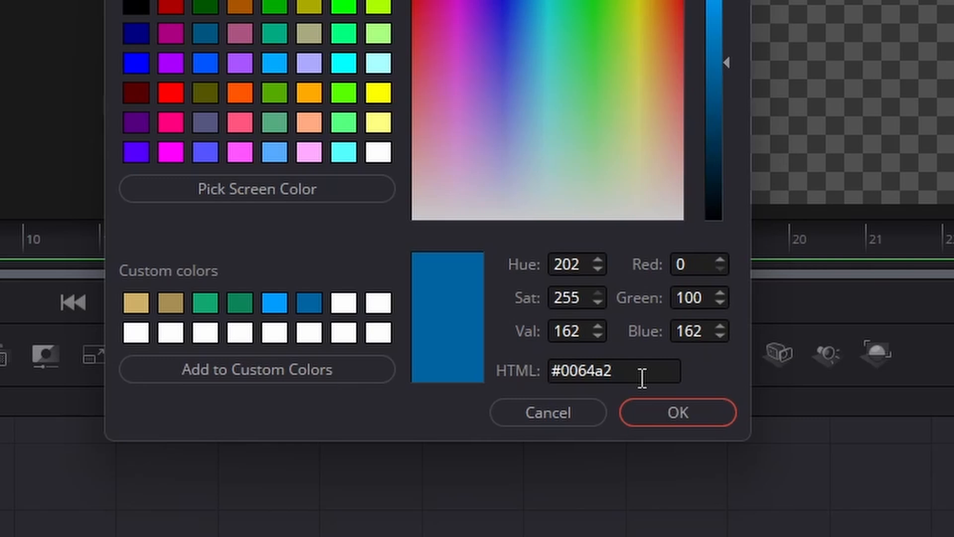
left_click_drag(627, 373, 498, 363)
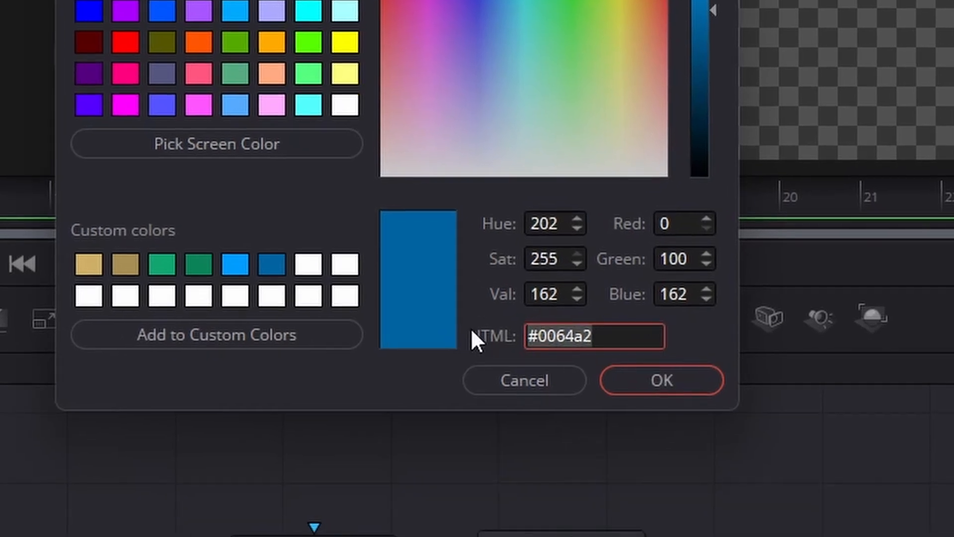
left_click(629, 335)
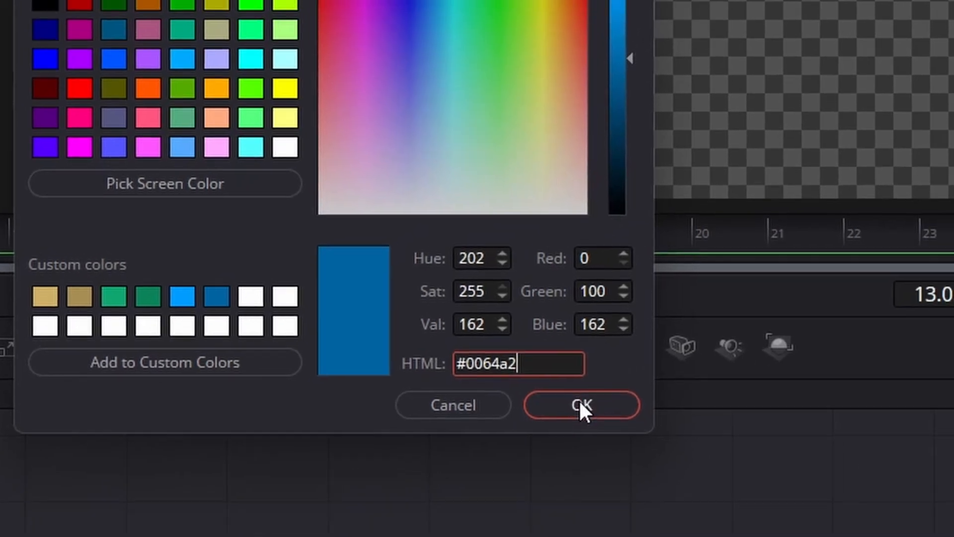
left_click(662, 381)
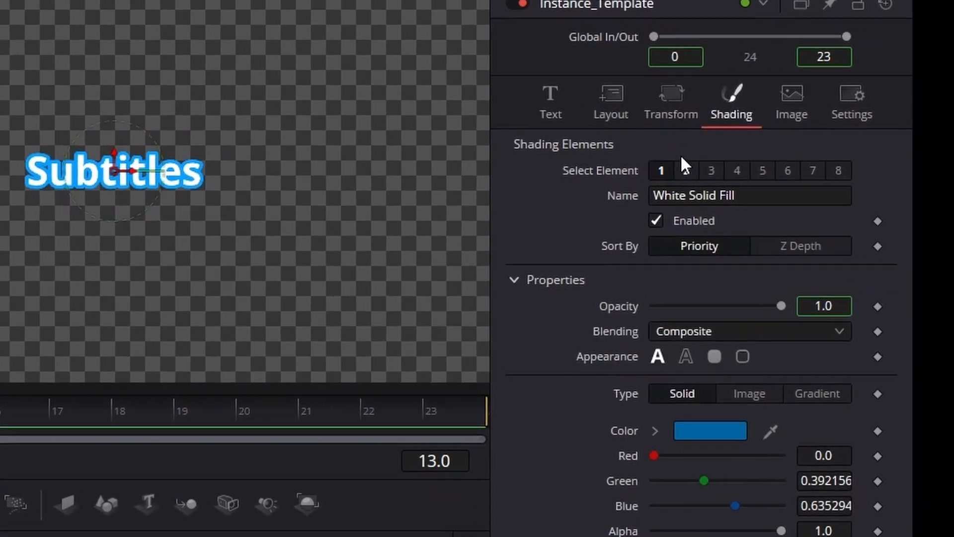
Step: Set the colour of the Red Outline shading element in Instance_Template to the same dark blue, #0064a2
left_click(685, 169)
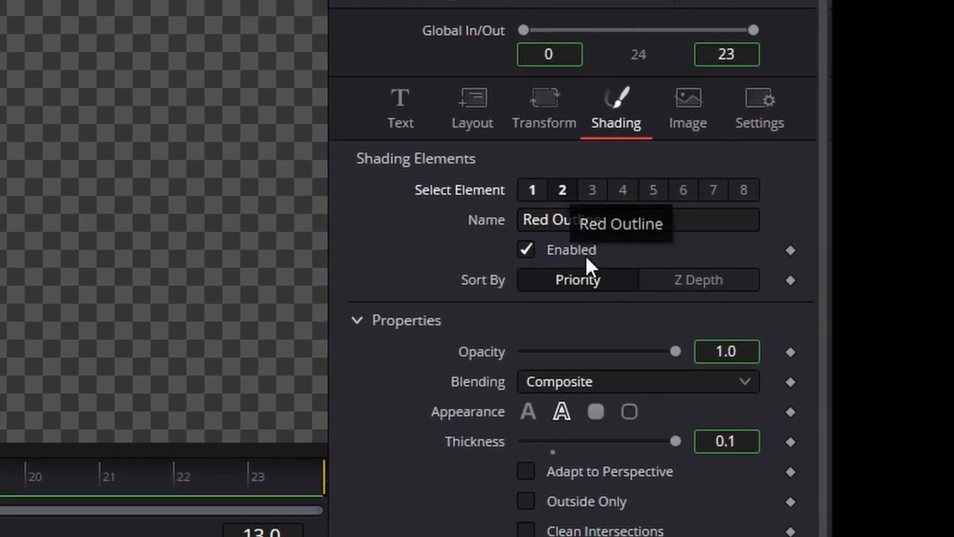
left_click(591, 530)
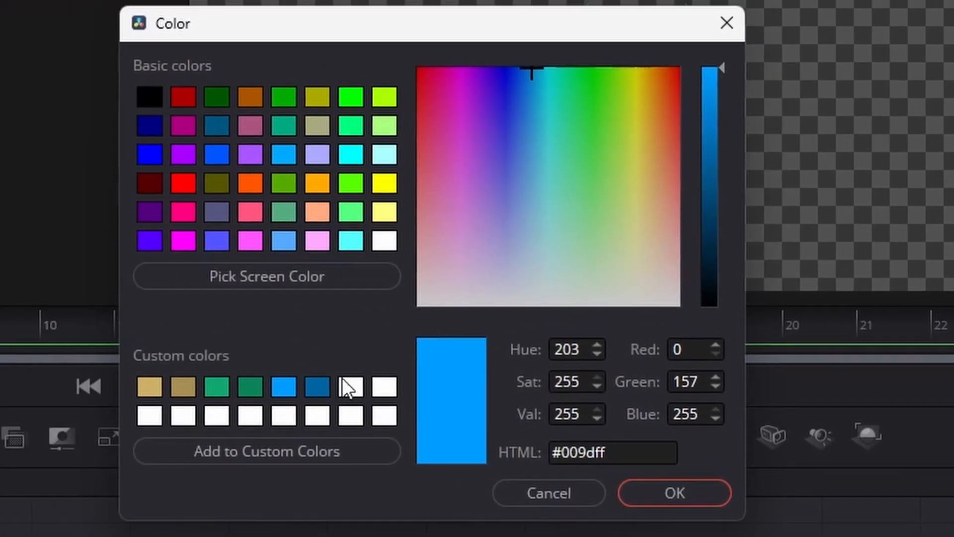
left_click(44, 286)
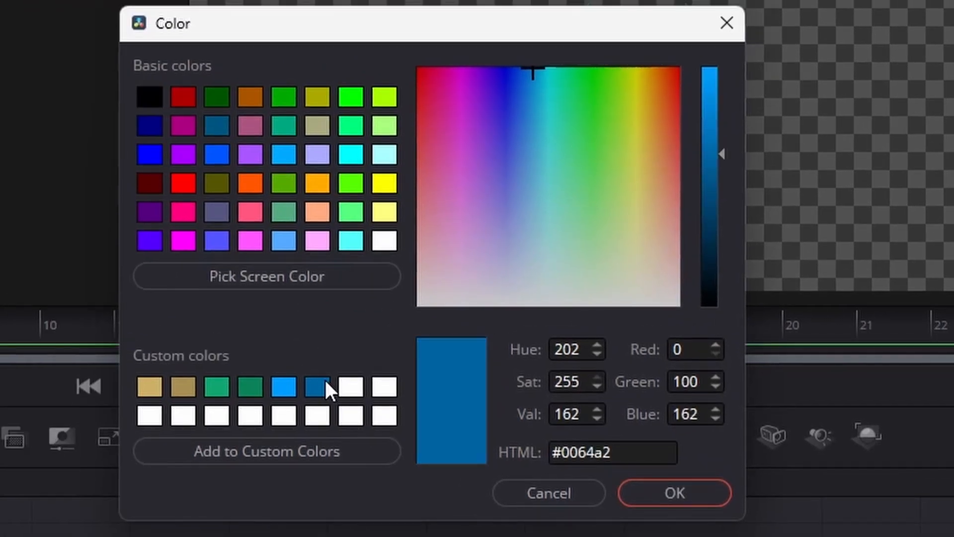
double_click(581, 450)
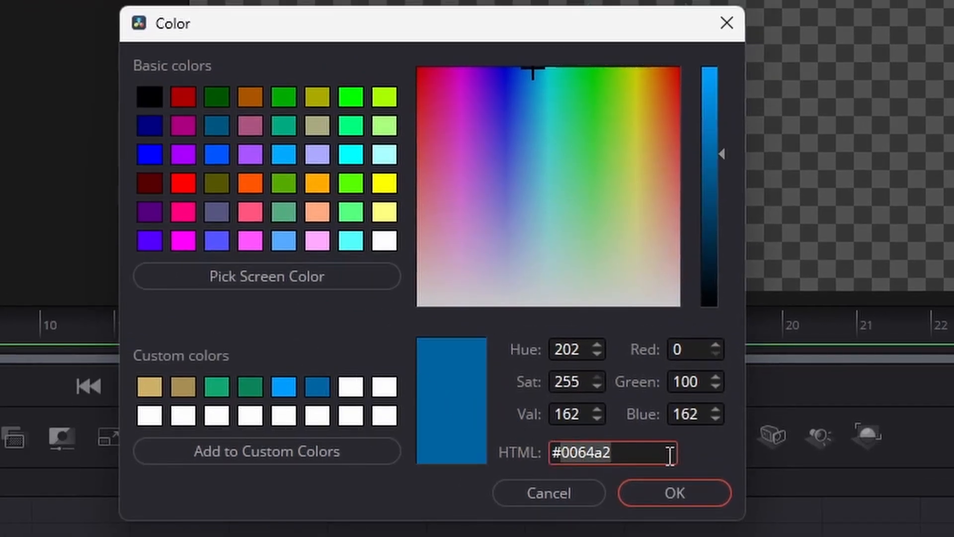
left_click(678, 484)
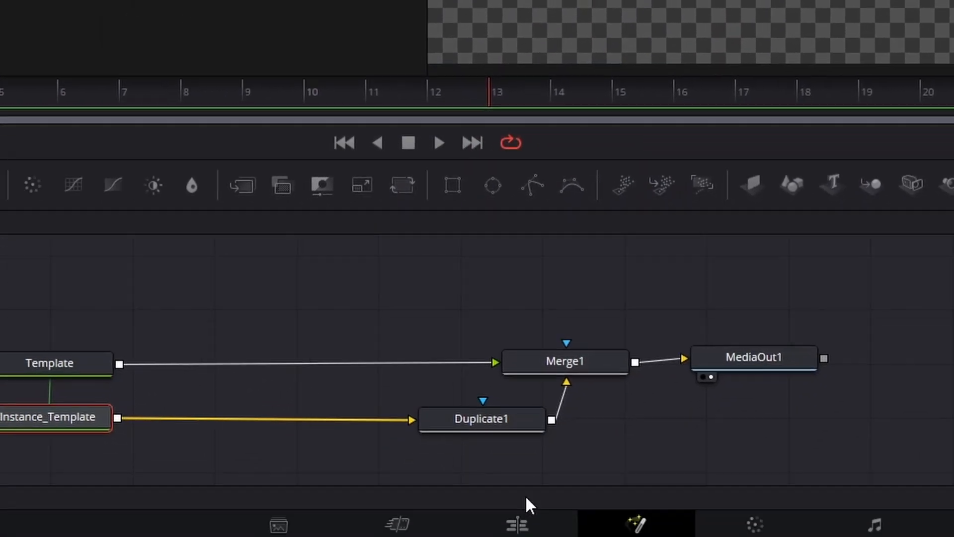
Step: Raise the Duplicate1 node's copies to 10 and lower its vertical centre slightly so the copies stack beneath the text
left_click(479, 425)
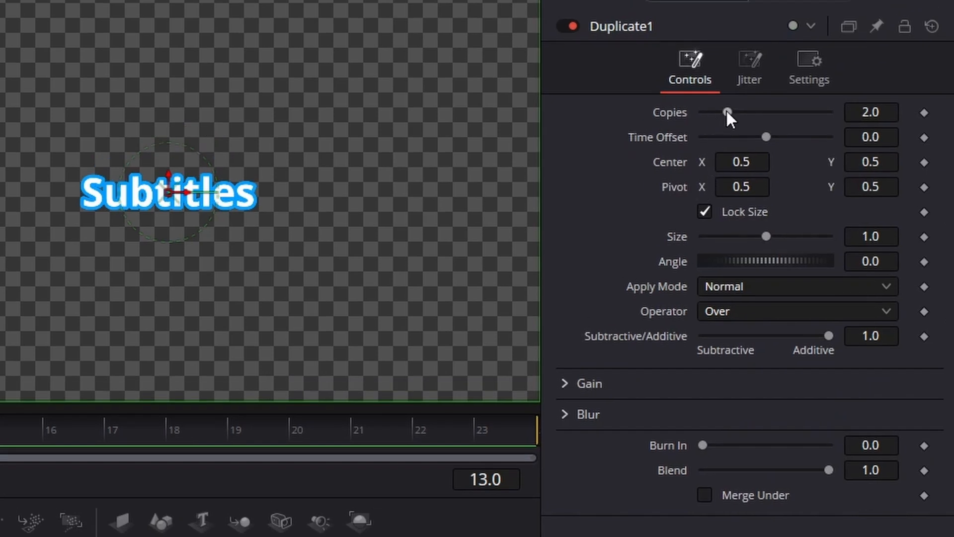
left_click_drag(727, 111, 865, 113)
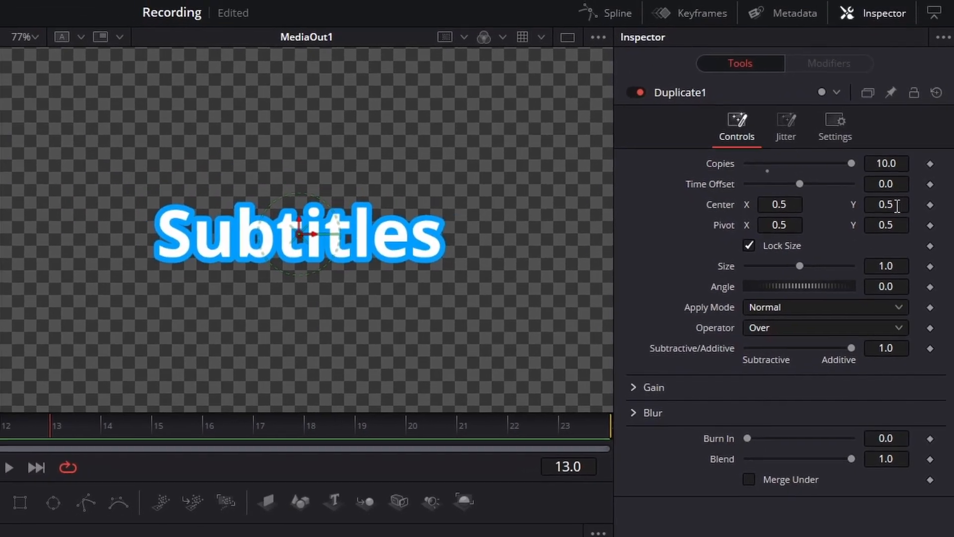
mouse_move(897, 205)
left_mouse_down()
mouse_move(883, 212)
mouse_move(896, 212)
left_mouse_up()
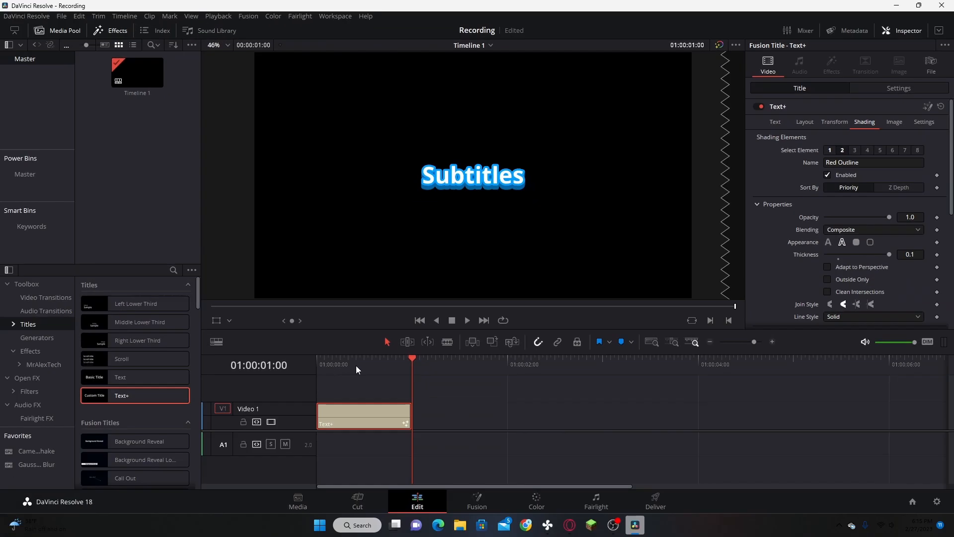
Step: Play back the Text+ title from near its start on the Edit page timeline
left_click_drag(356, 365, 325, 365)
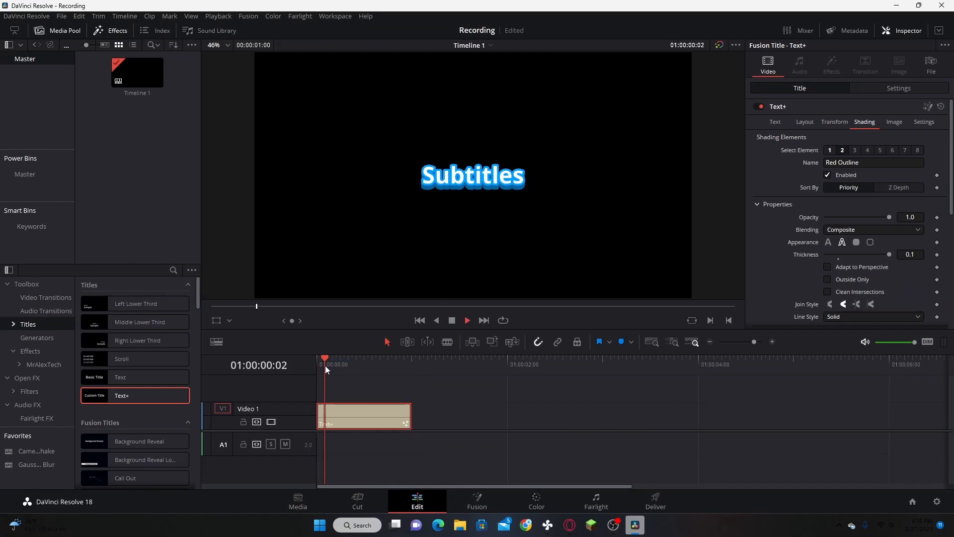
key("space")
key("space")
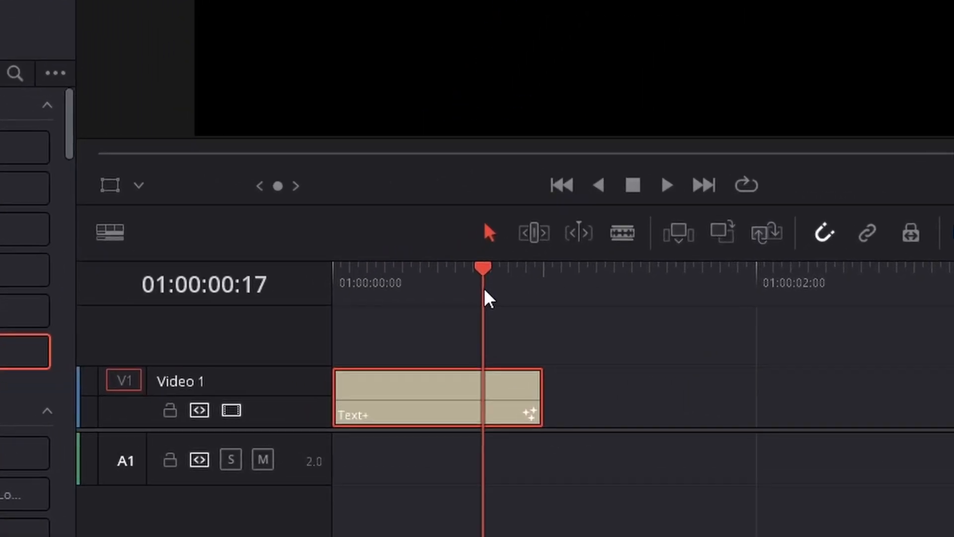
Step: Keyframe the Text+ layout size at 1.0 on the clip's first frame and at 1.2 four frames further on
left_click_drag(487, 293, 312, 294)
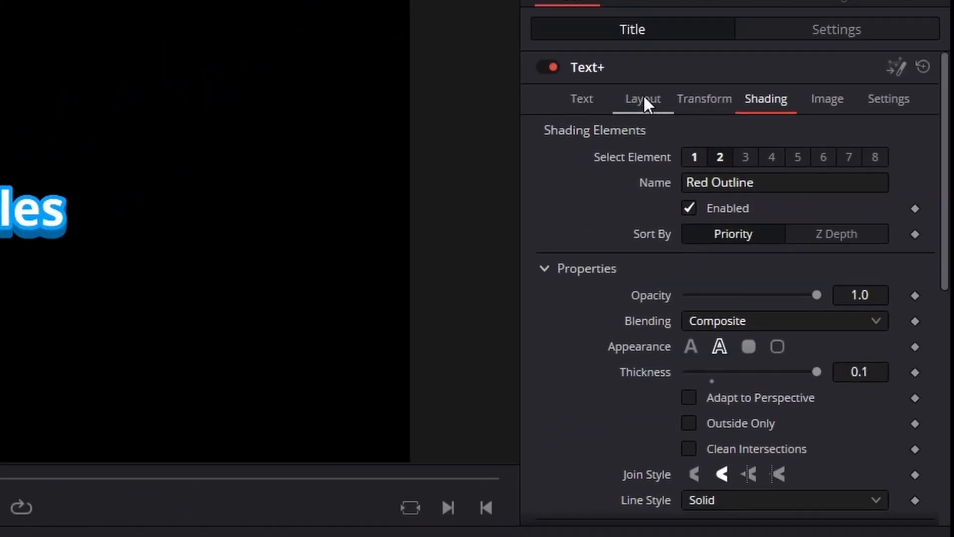
left_click(643, 99)
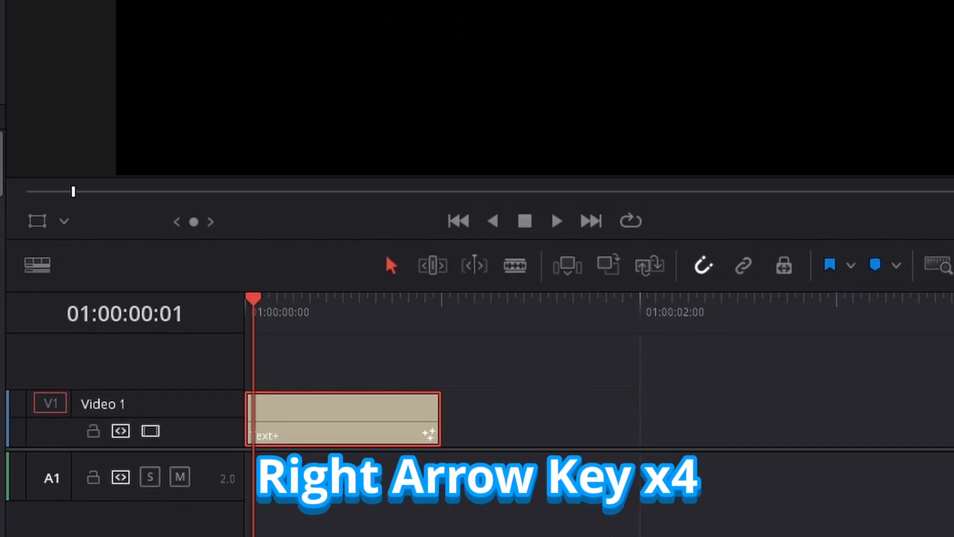
key("Right")
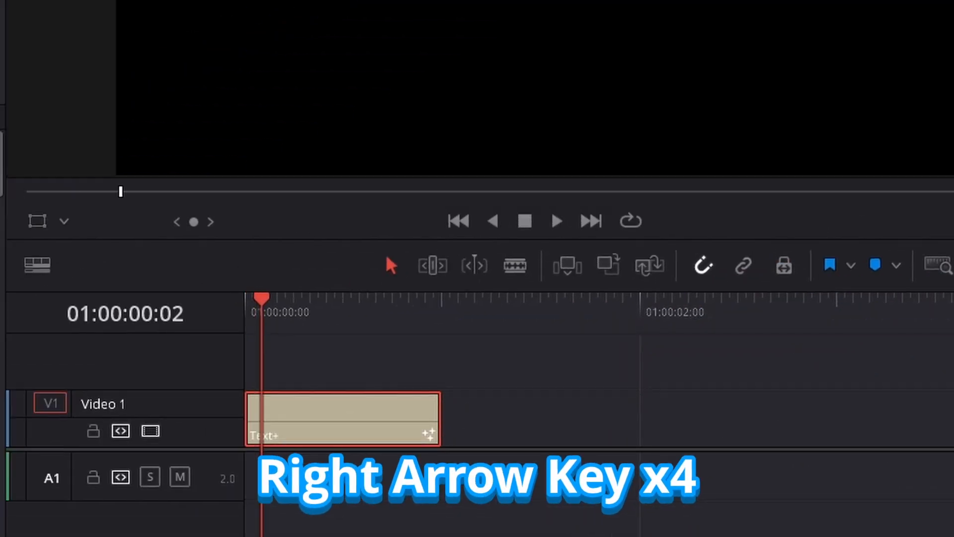
key("Right")
key("Right")
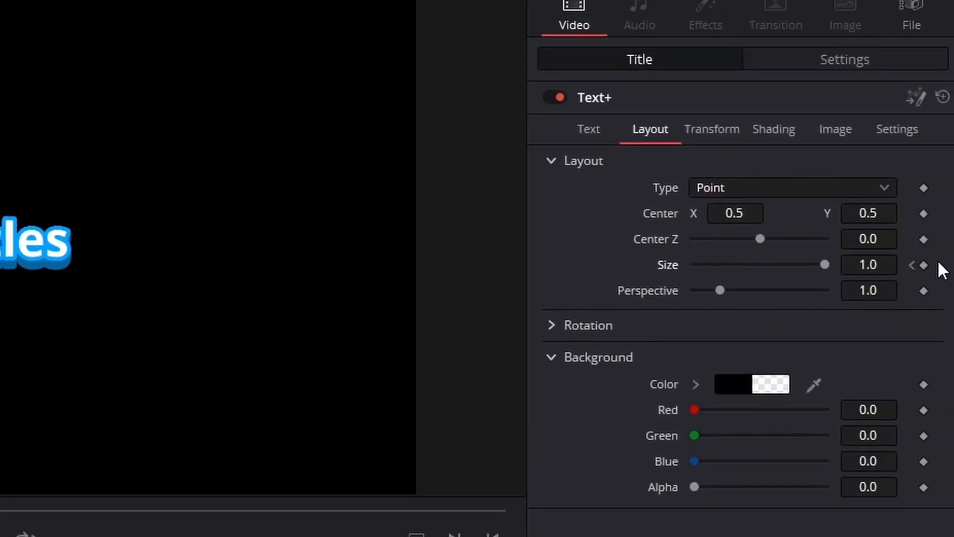
left_click(880, 265)
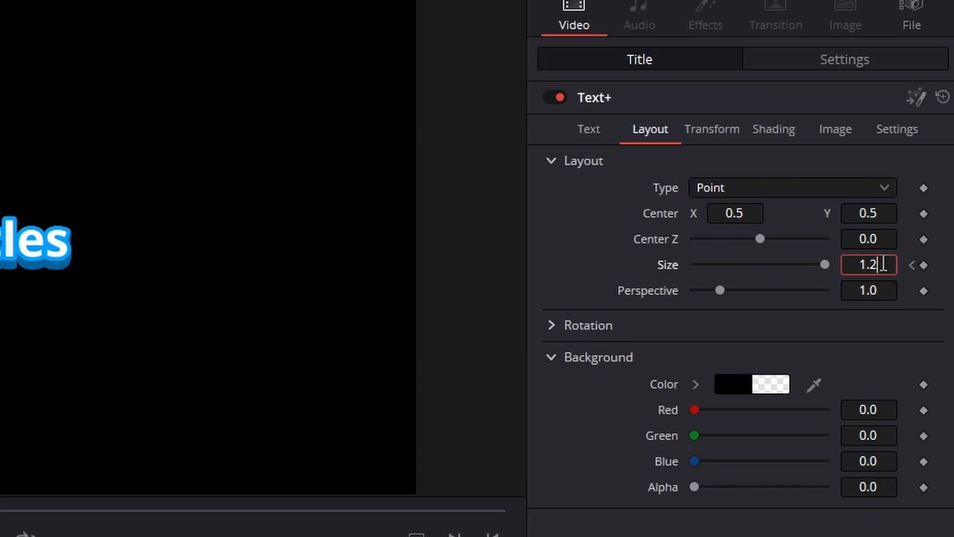
left_click(923, 265)
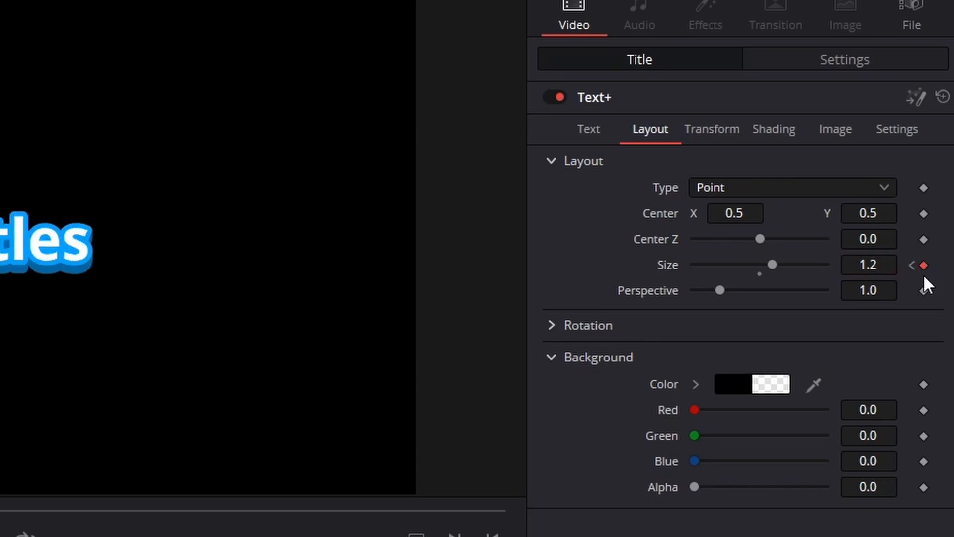
Step: Advance two frames to 01:00:00:06 and set the keyframed layout size to 1.15
key("Right")
key("Right")
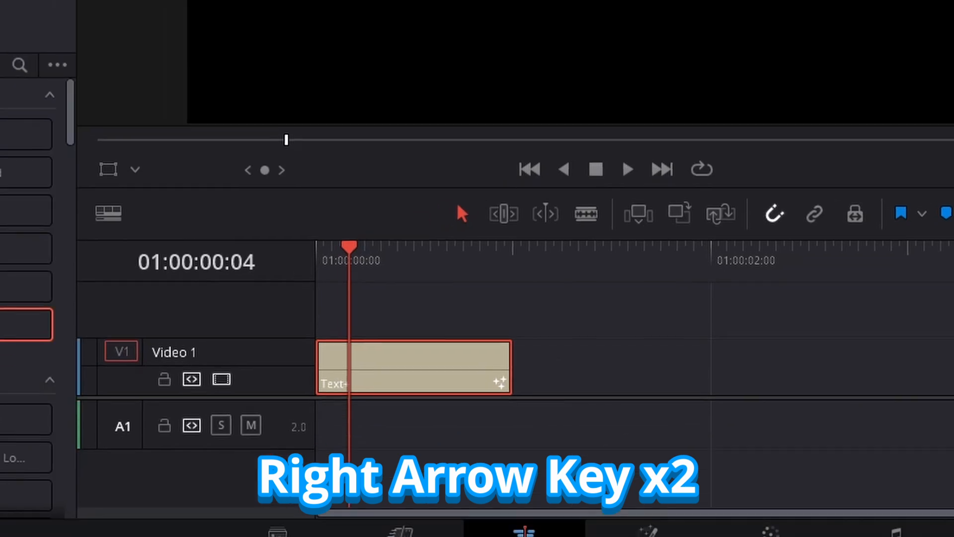
key("Right")
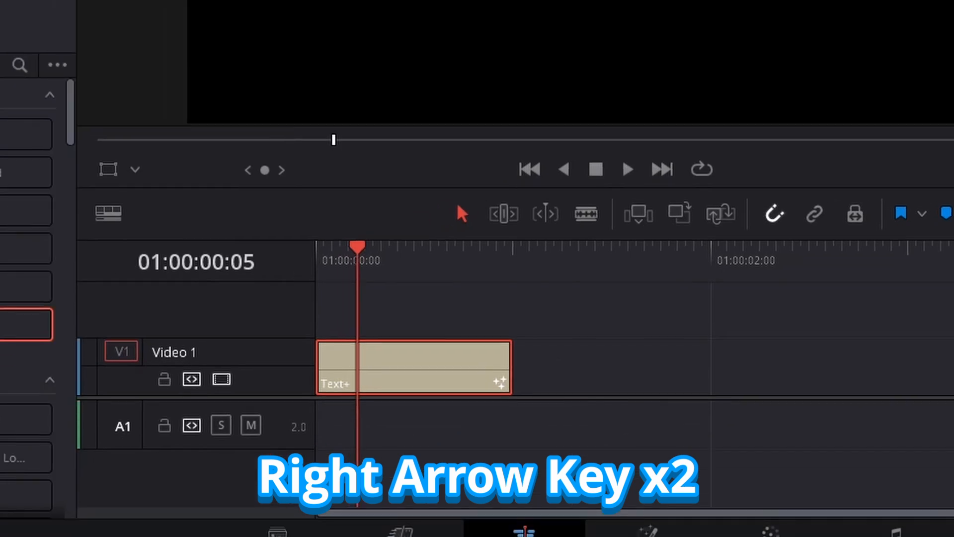
key("Right")
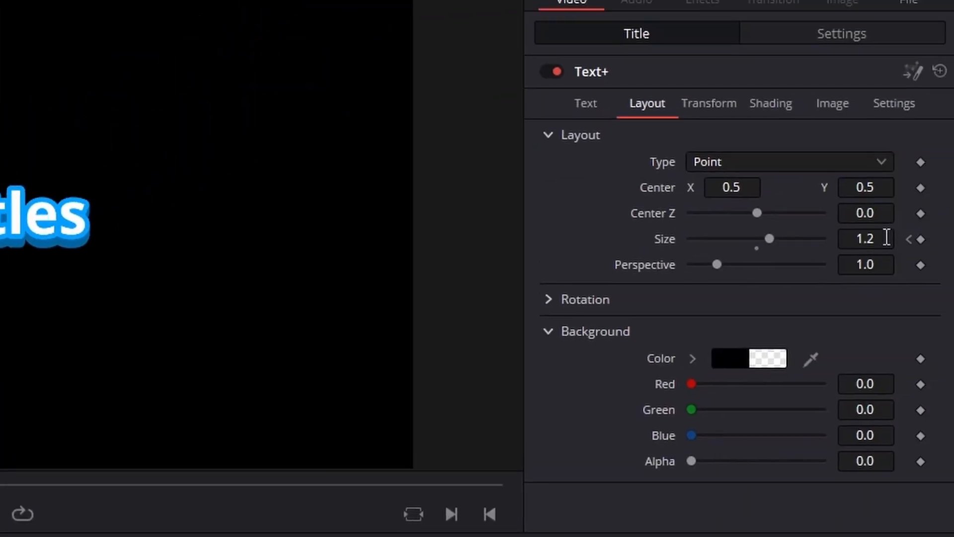
left_click(889, 241)
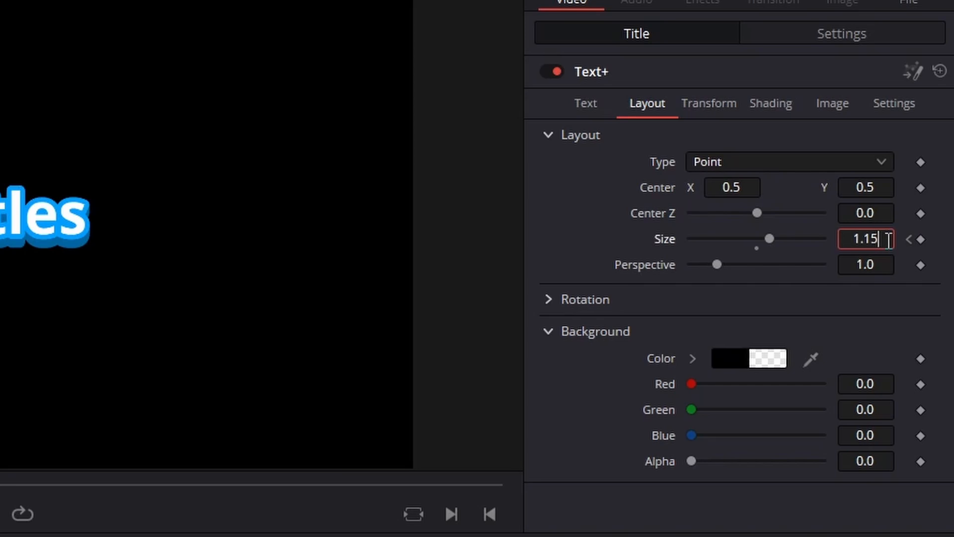
type("1.15")
key("Return")
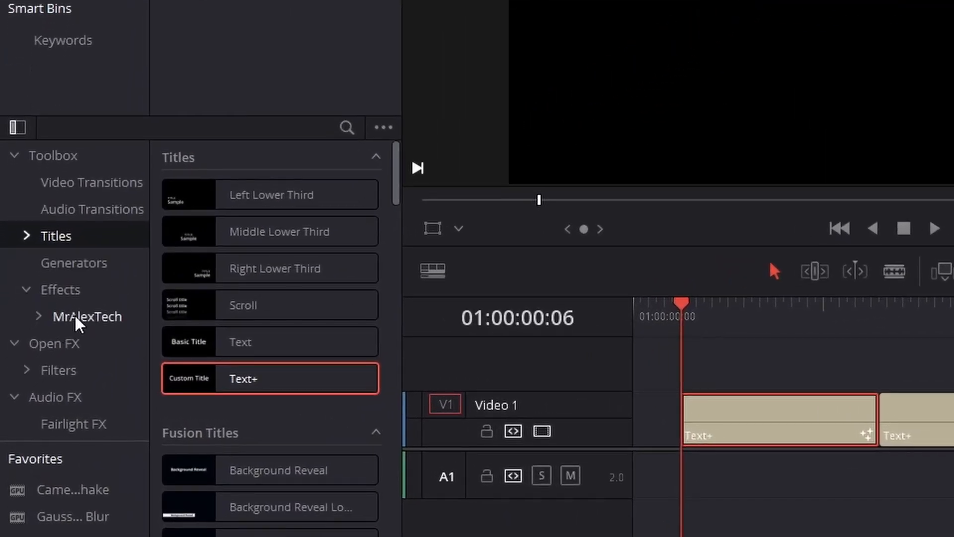
Step: Apply the MagicAnimateV2 effect from the MrAlexTech effects to the selected Text+ clip on Video 1
left_click(118, 324)
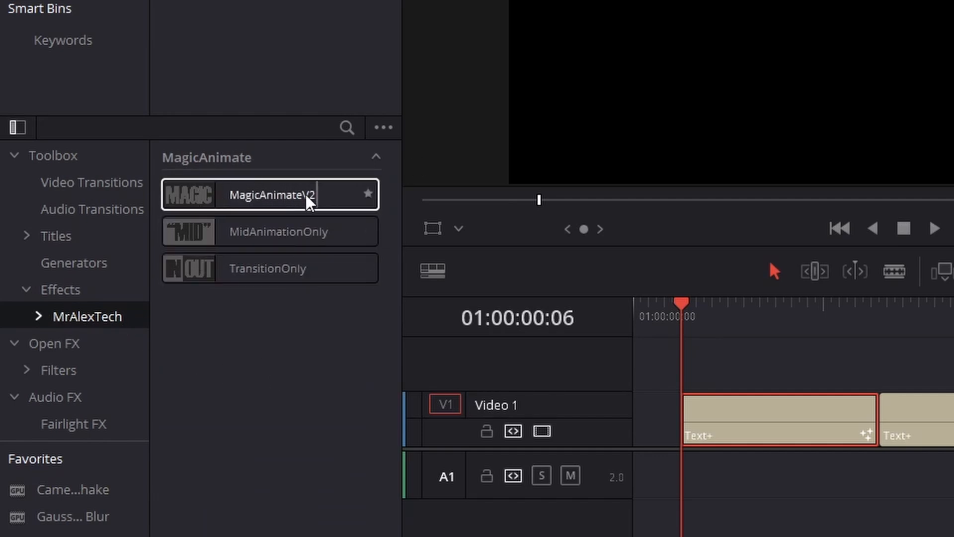
left_click_drag(238, 199, 788, 422)
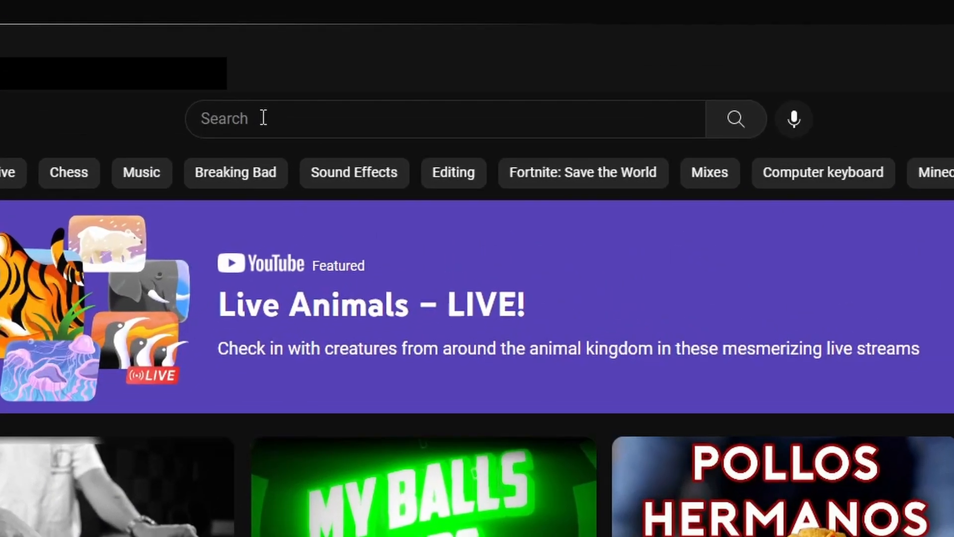
Step: Search YouTube for "magic animate v2" and open the video "NO MORE KEYFRAMES! Ultimate FREE Animation Tool for Davinci Resolve"
left_click(380, 64)
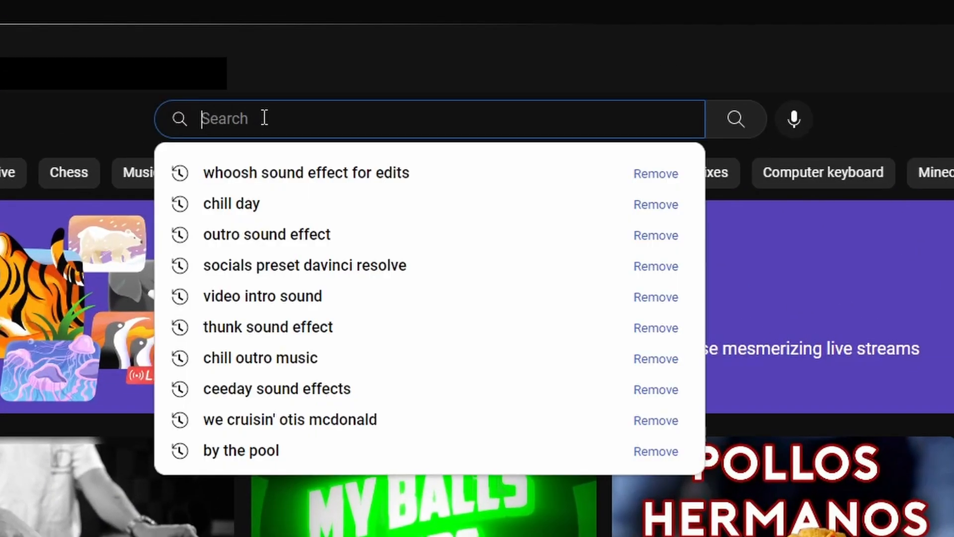
type("magic")
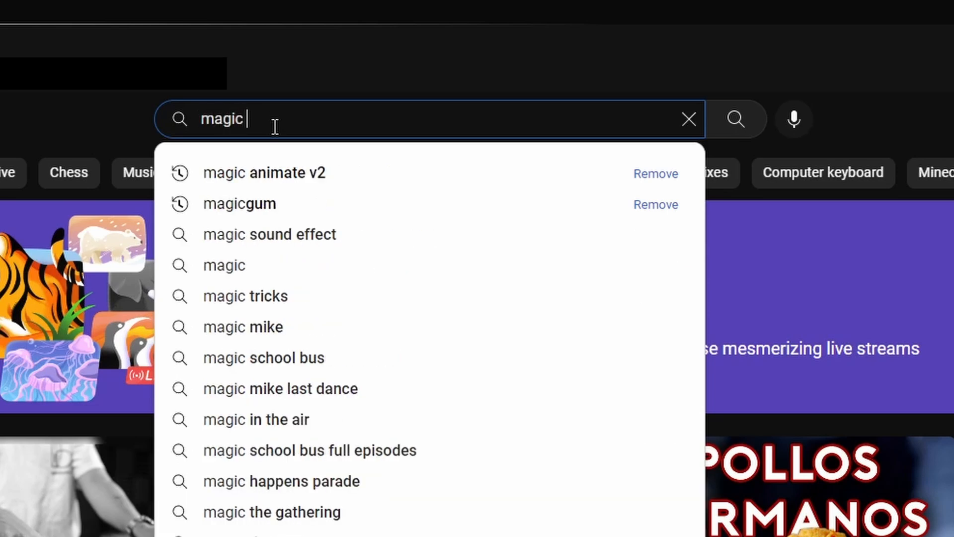
type(" animate ")
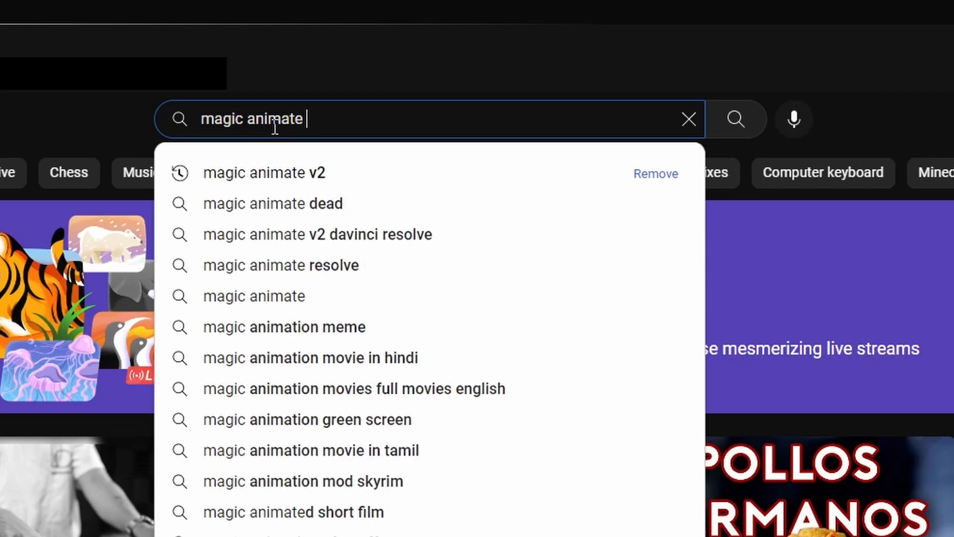
type("v2")
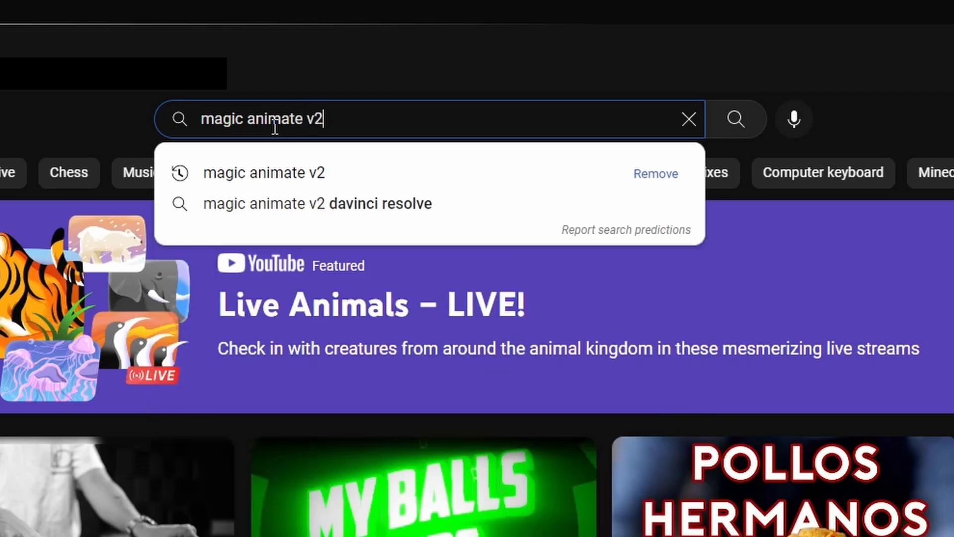
key("Return")
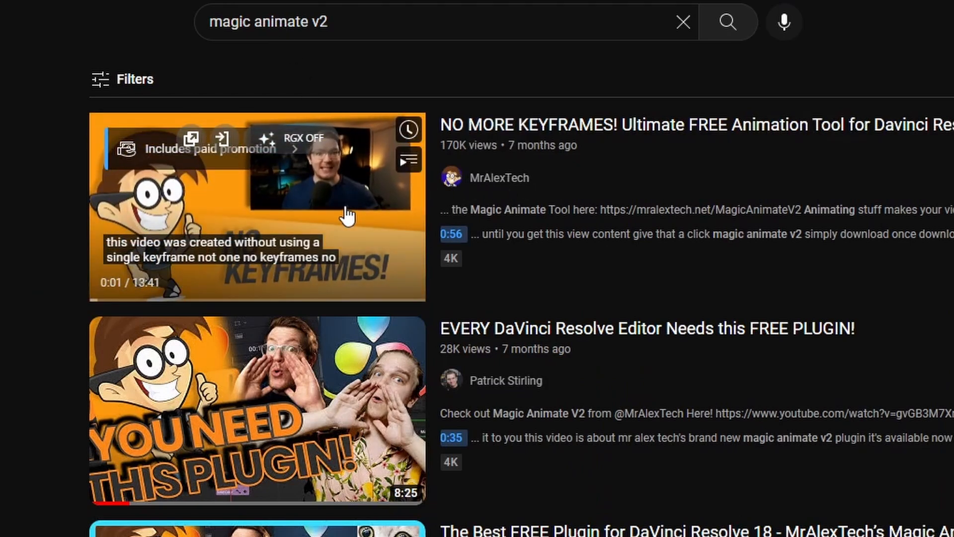
left_click(347, 211)
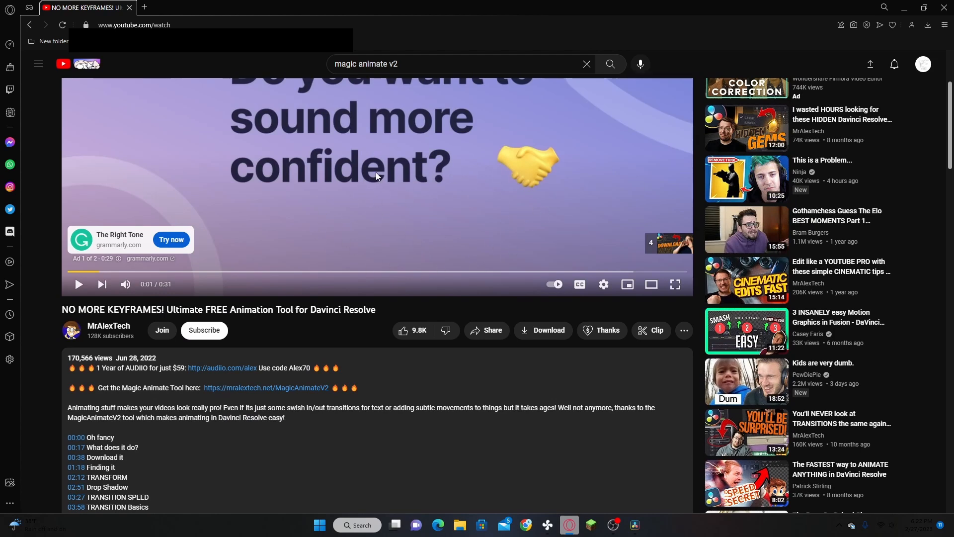
Step: Open the MagicAnimateV2 link from the video description and get the tool for a payment of £0
scroll(366, 174, "down", 8)
scroll(366, 175, "up", 4)
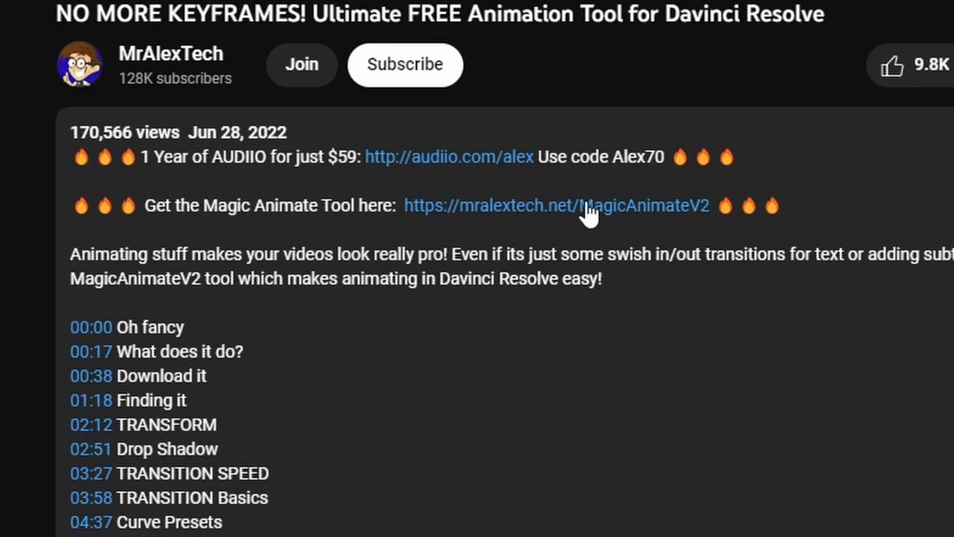
left_click(586, 205)
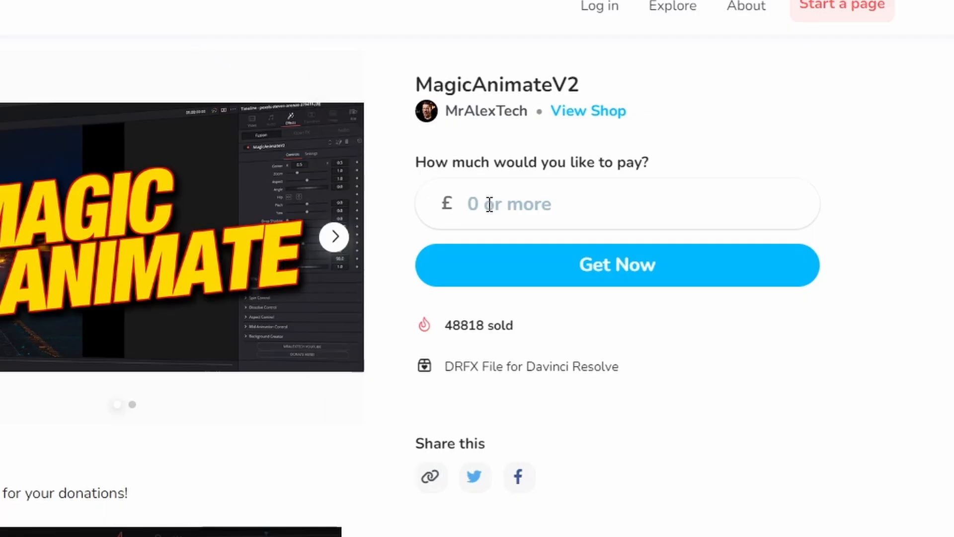
type("0")
left_click(570, 271)
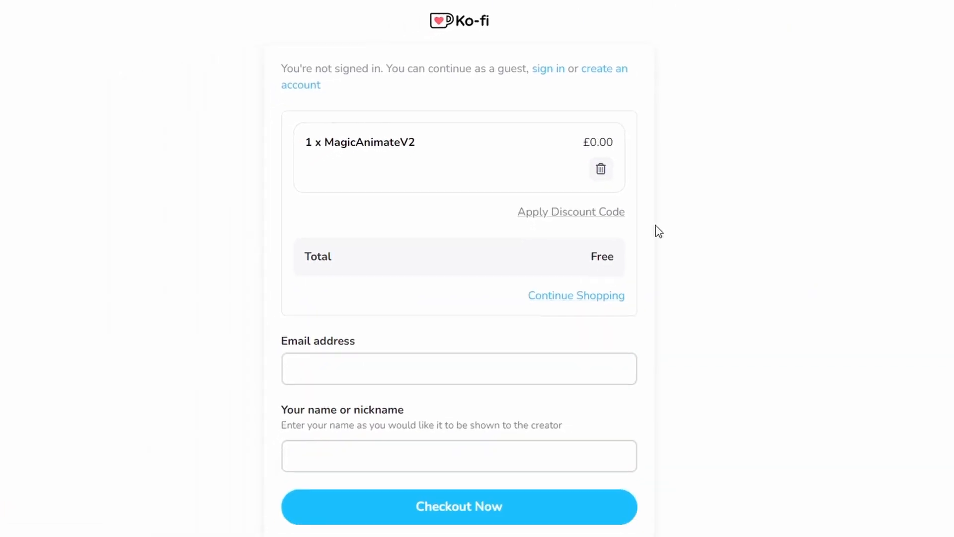
Step: Check out the MagicAnimateV2 order as a guest, entering the customer's email address and nickname
left_click(458, 328)
left_click(427, 350)
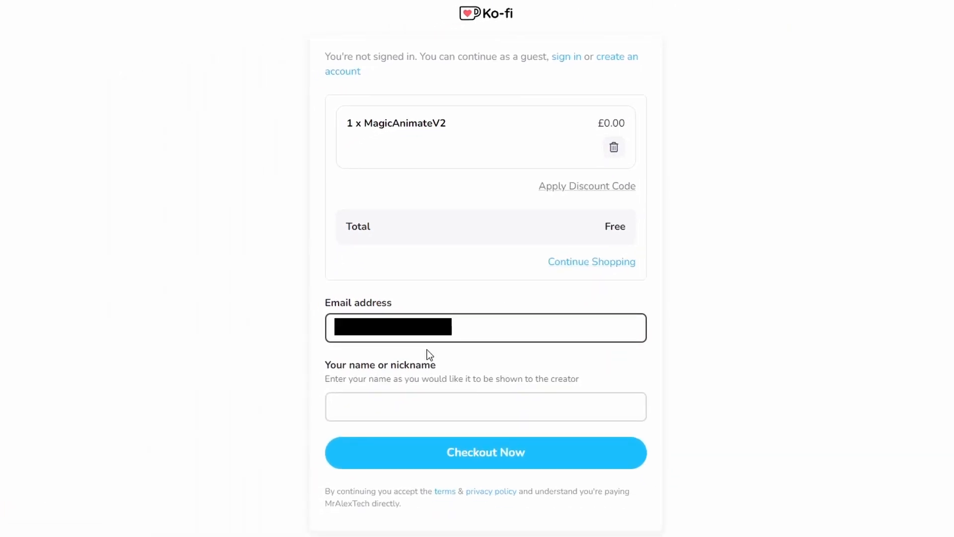
left_click(436, 402)
type("aryski21")
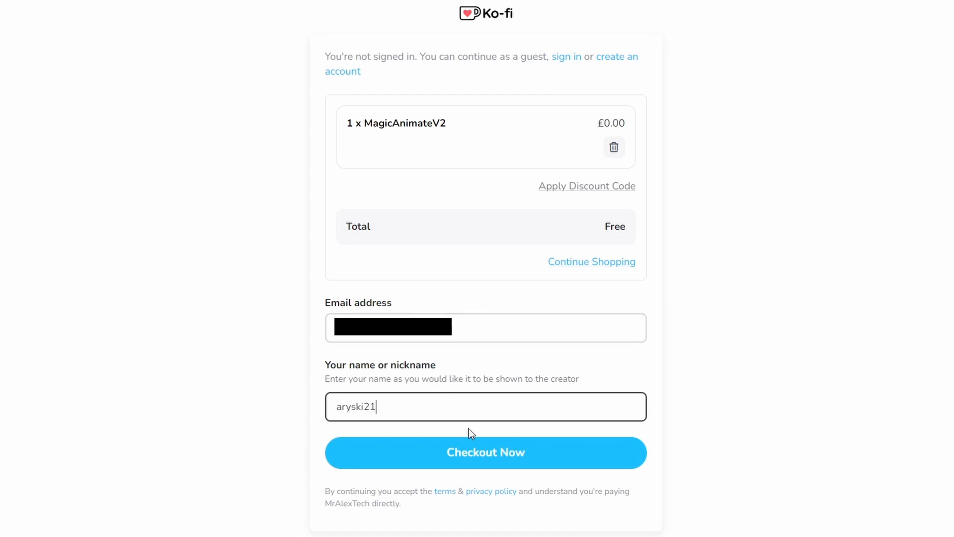
left_click(483, 452)
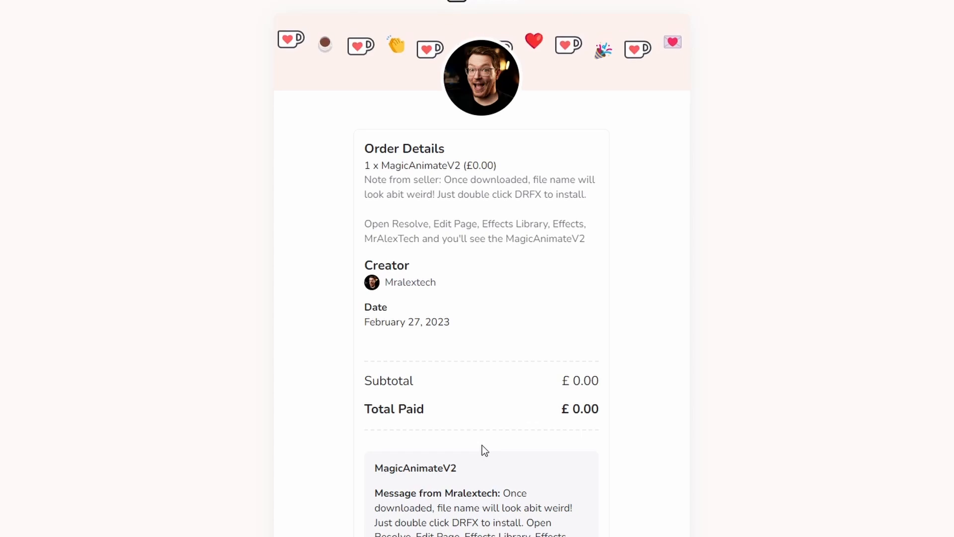
Step: View the purchased content in the order details and download MagicAnimateV2.drfx
scroll(473, 321, "down", 7)
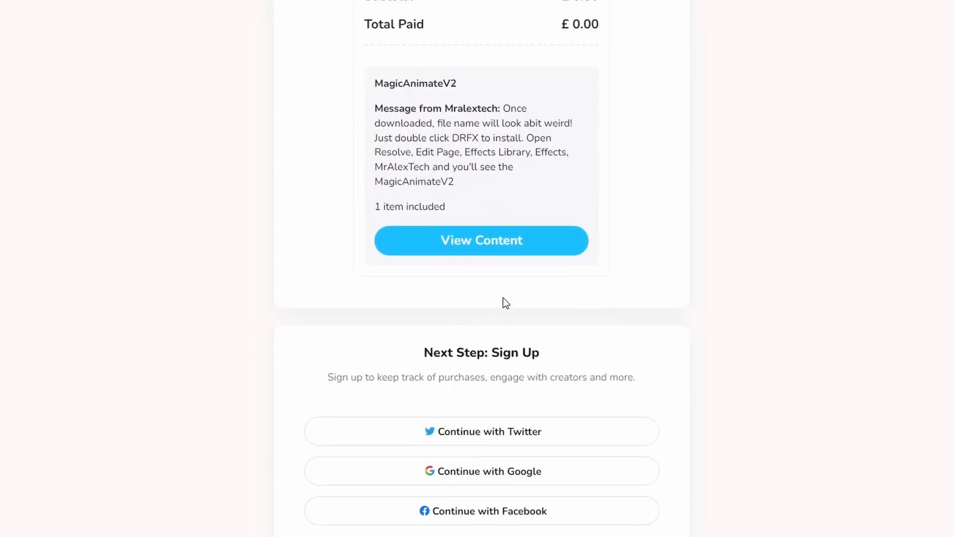
left_click(473, 243)
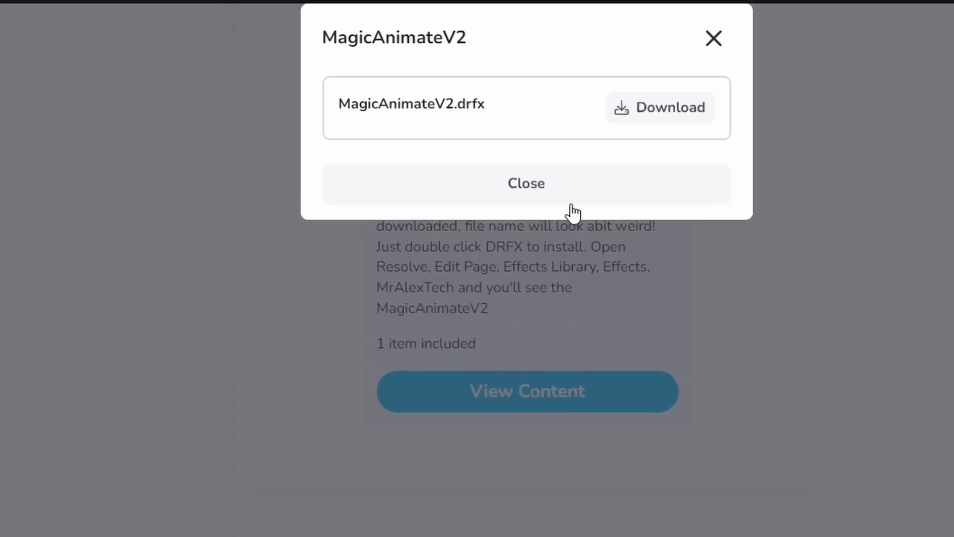
left_click(646, 108)
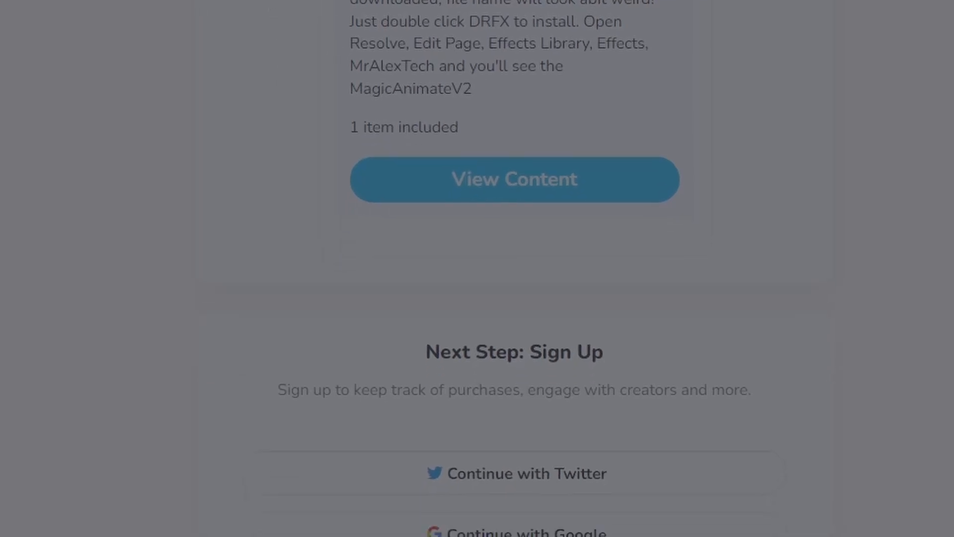
Step: Open today's downloaded DaVinci Resolve template bundle from the Downloads folder, switch to DaVinci Resolve and cancel the installation
left_click(439, 513)
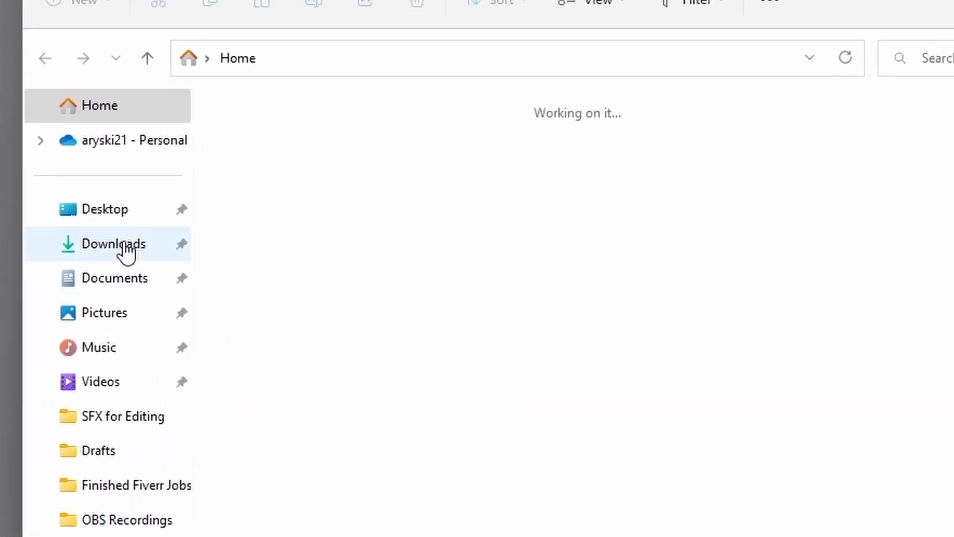
left_click(134, 102)
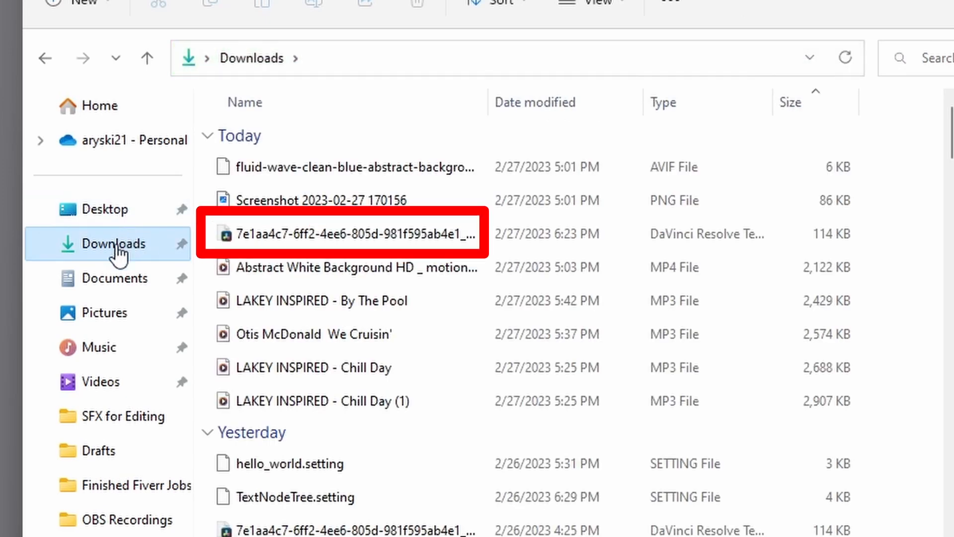
double_click(326, 232)
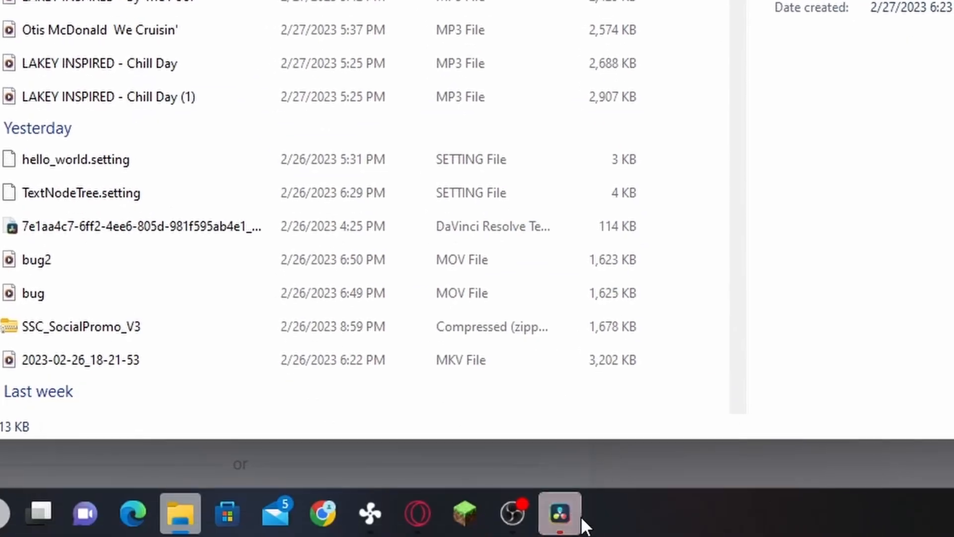
left_click(582, 520)
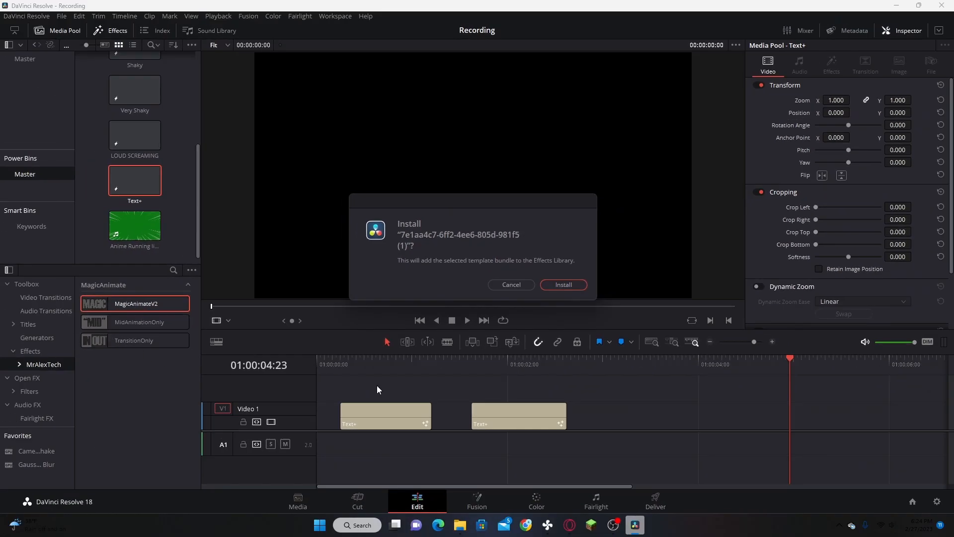
left_click(509, 284)
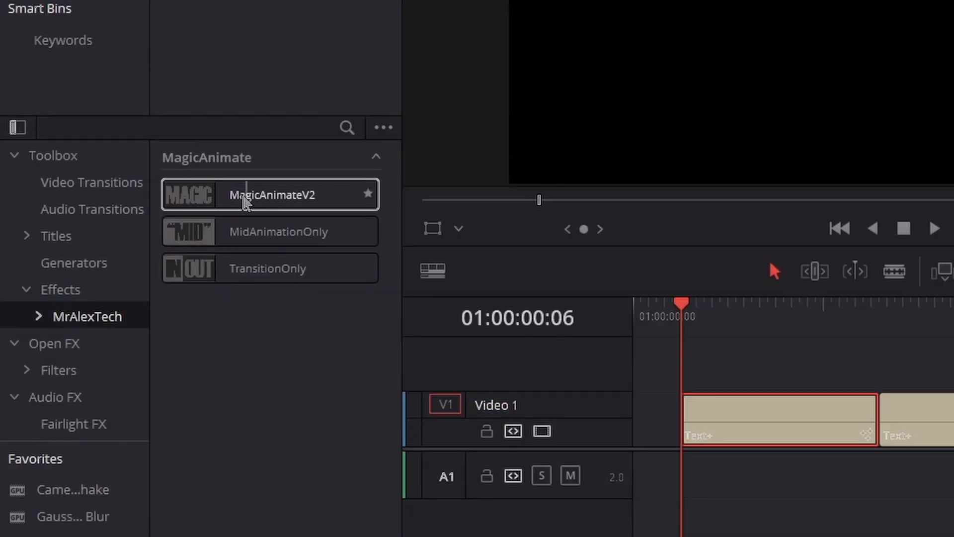
Step: Apply MagicAnimateV2 to the first Text+ clip on Video 1 and enable In under its Zoom Control
left_click_drag(238, 201, 788, 420)
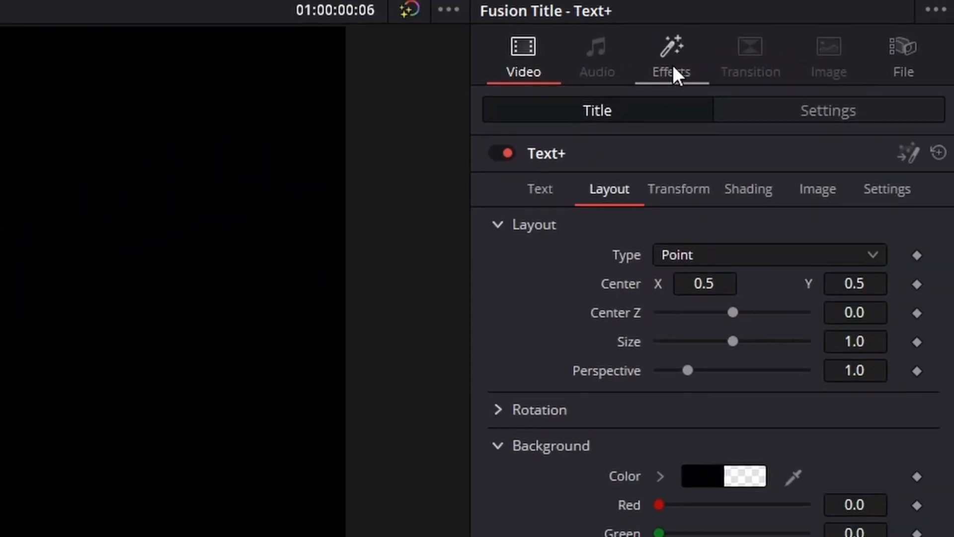
left_click(673, 72)
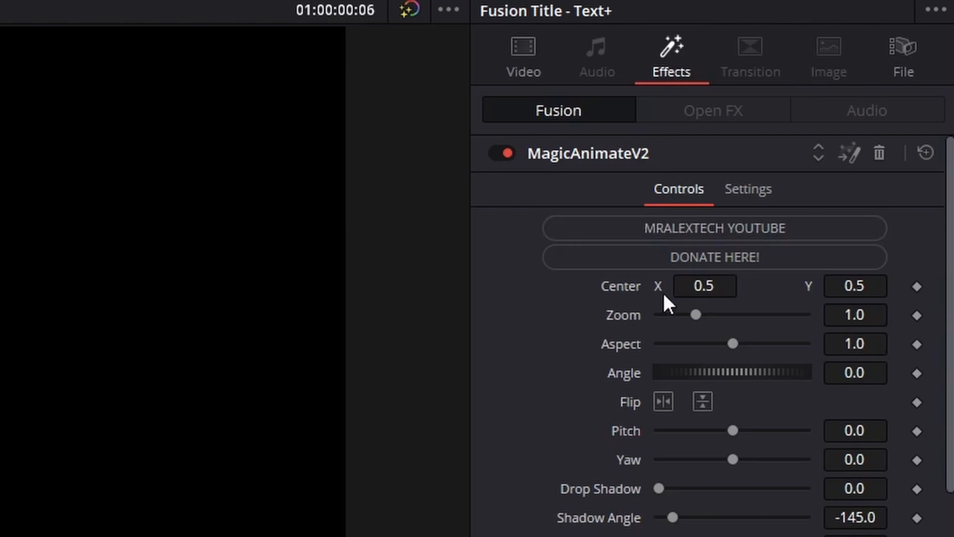
scroll(663, 298, "down", 5)
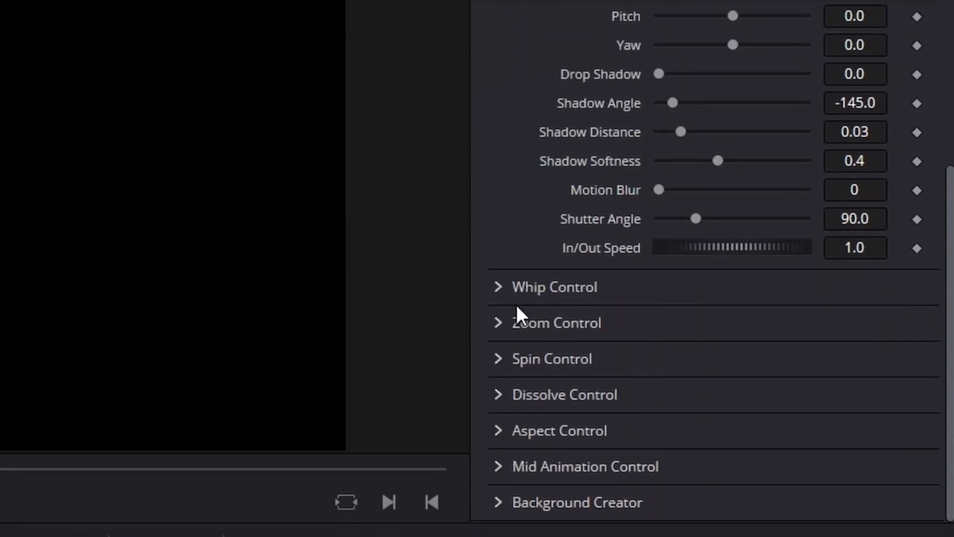
left_click(498, 323)
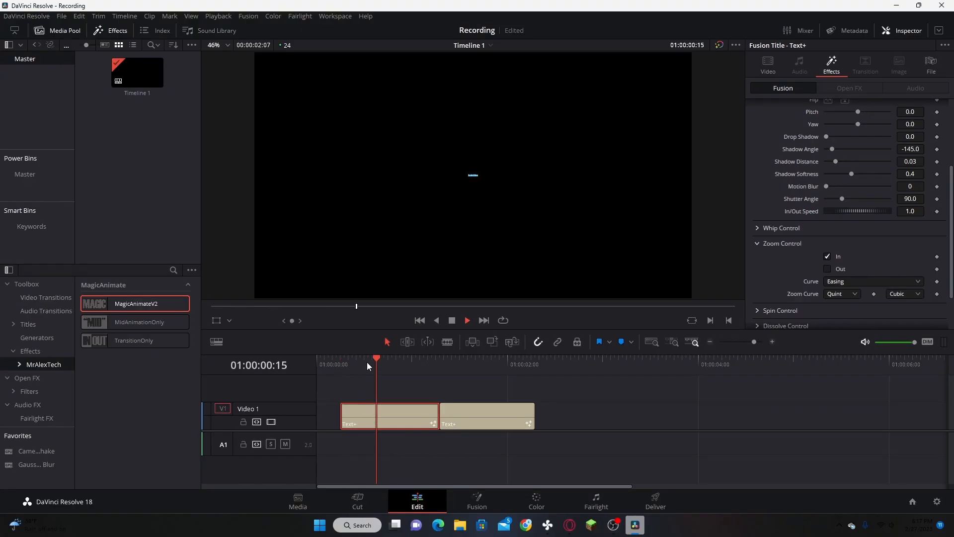
Step: Play the timeline to preview the first clip's zoom-in animation and return to near its start
key("space")
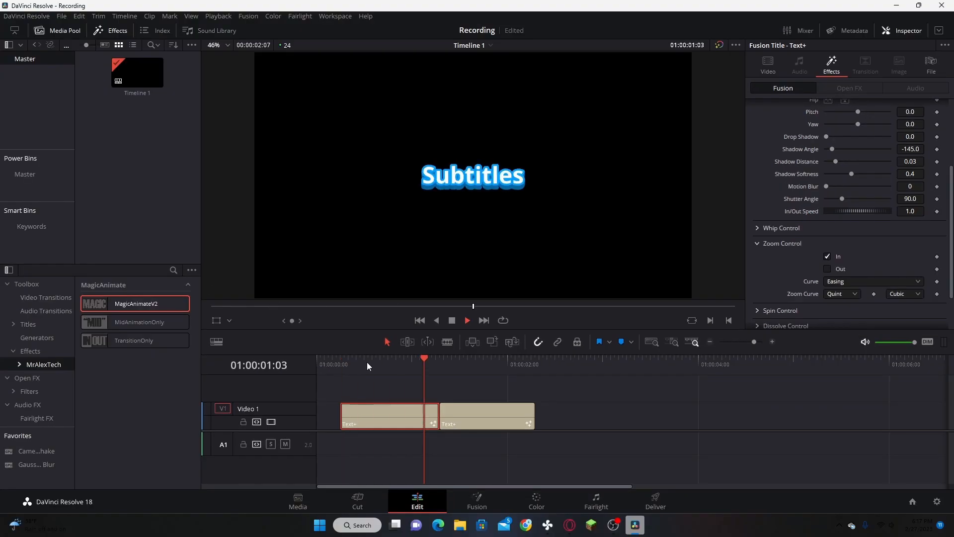
left_click(338, 362)
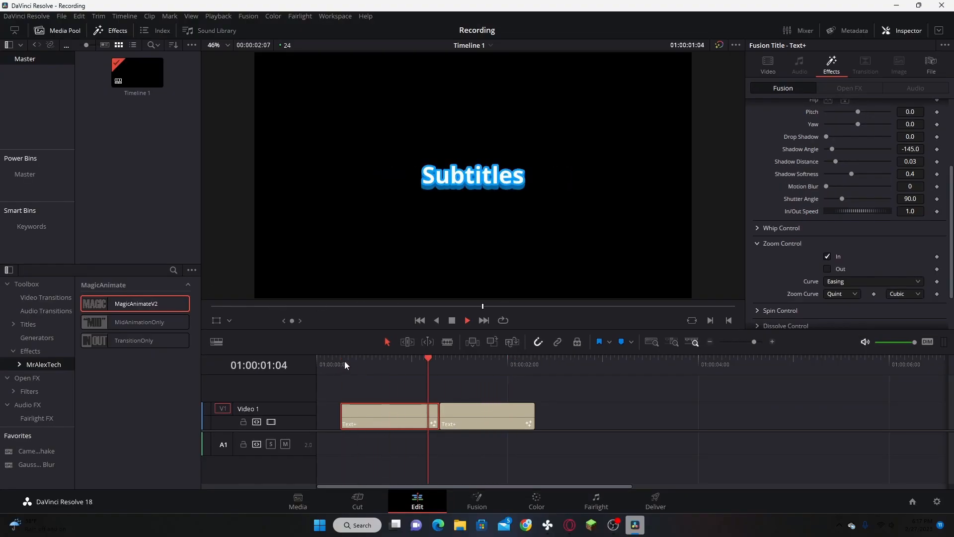
left_click(344, 362)
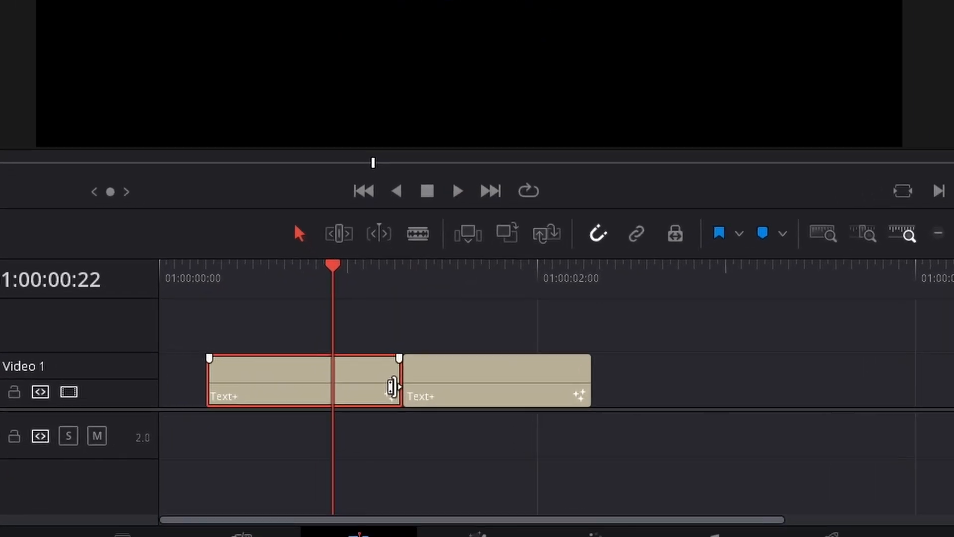
Step: Shorten the first Text+ clip from its end and move the "more subtitles" clip directly against it
left_click_drag(418, 401, 300, 402)
left_click_drag(471, 402, 348, 403)
left_click_drag(288, 373, 289, 373)
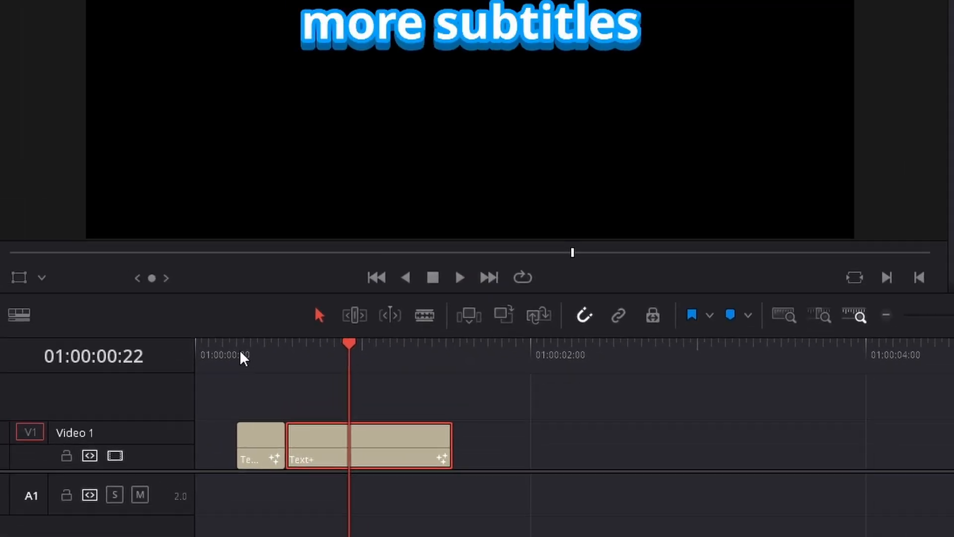
Step: Play back the shortened subtitle clip and the "more subtitles" clip from the first clip's start at 01:00:00:06
left_click(175, 252)
key("space")
key("space")
left_click(283, 438)
key("space")
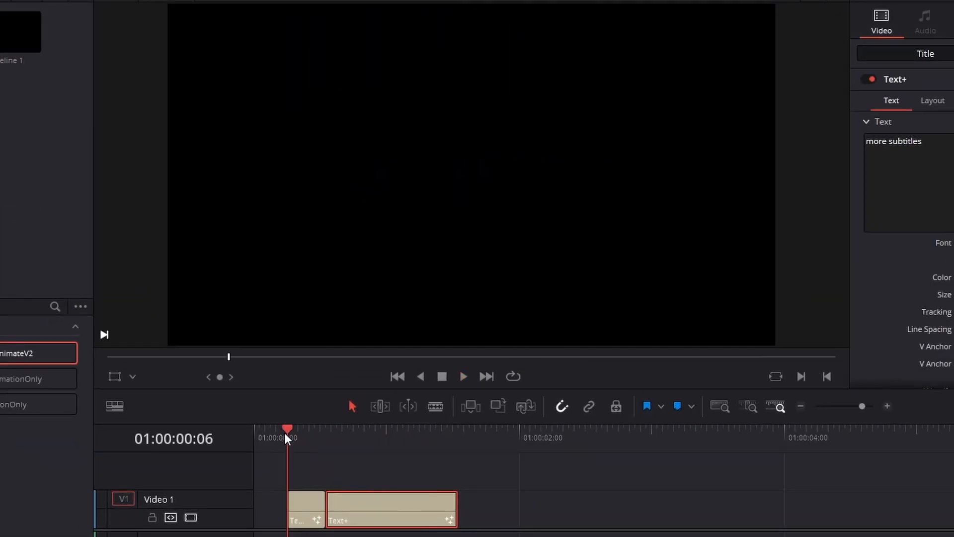
left_click_drag(315, 443, 306, 442)
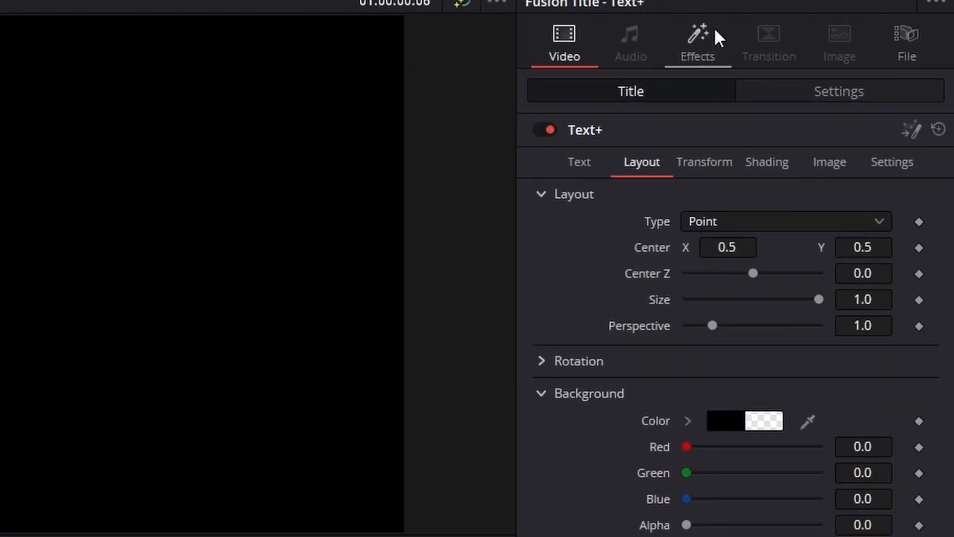
Step: Set the first clip's MagicAnimateV2 zoom curve to Custom and bend it steeply upward using the start point's handle
left_click(714, 33)
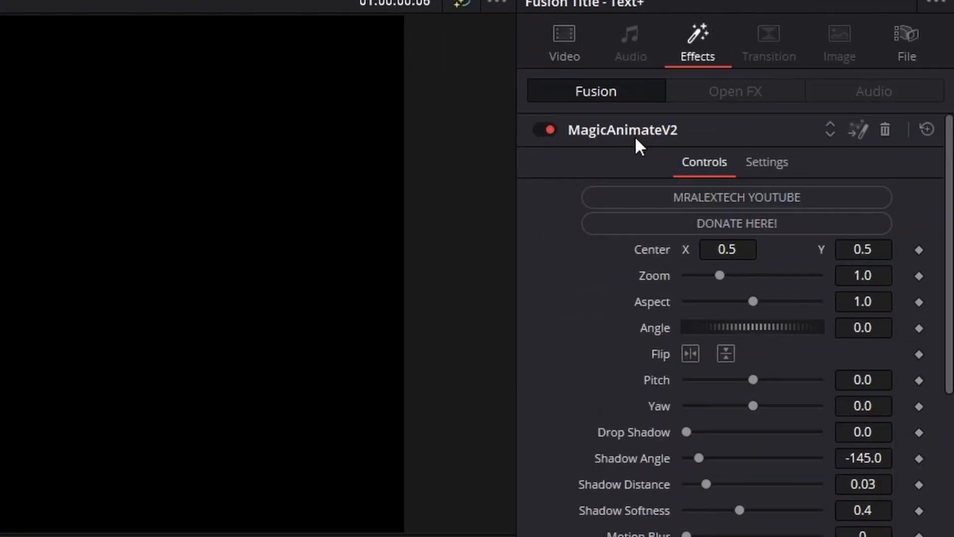
scroll(592, 272, "down", 5)
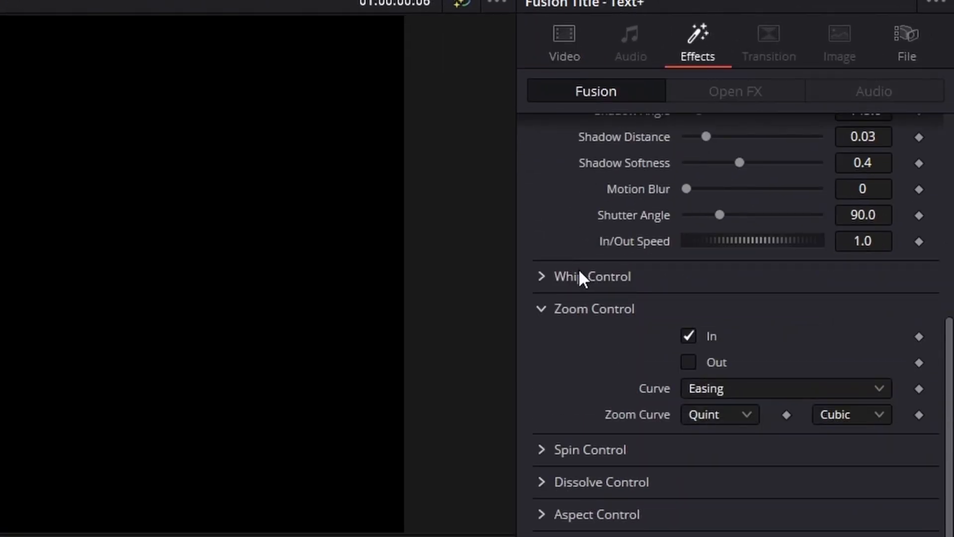
left_click(731, 388)
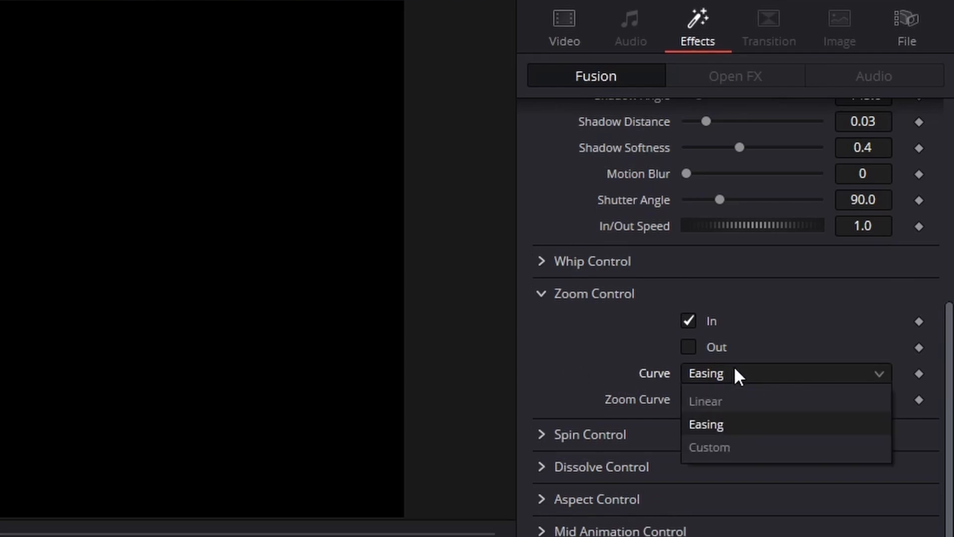
left_click(726, 374)
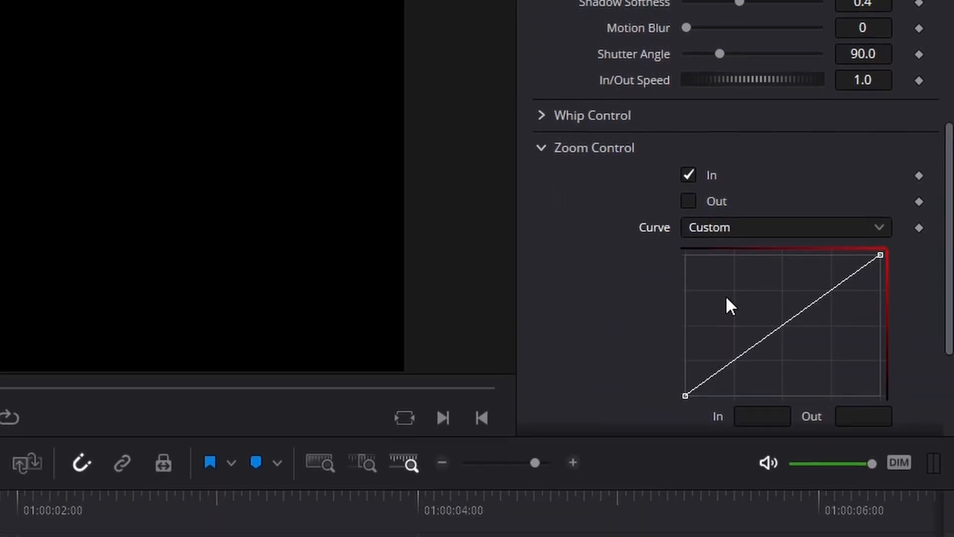
left_click(685, 397)
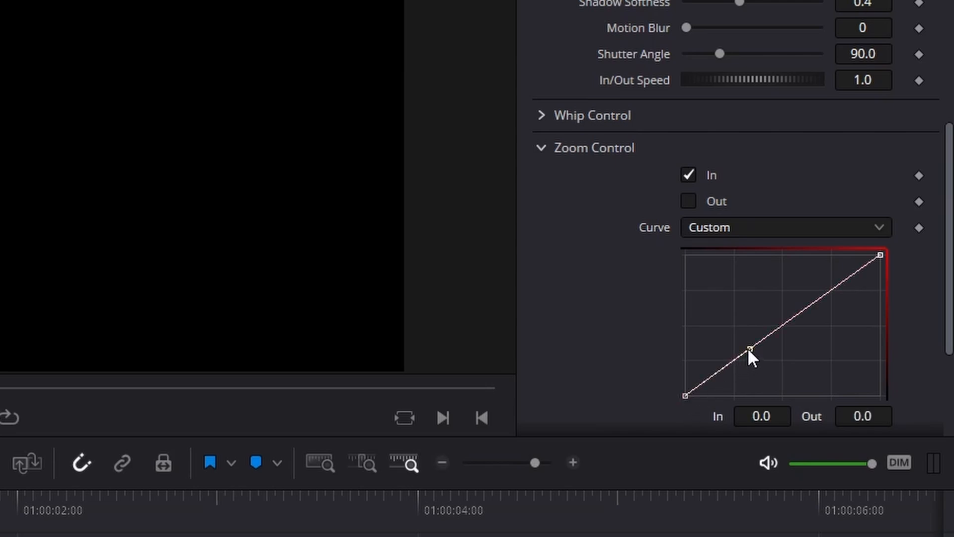
left_click_drag(748, 349, 691, 157)
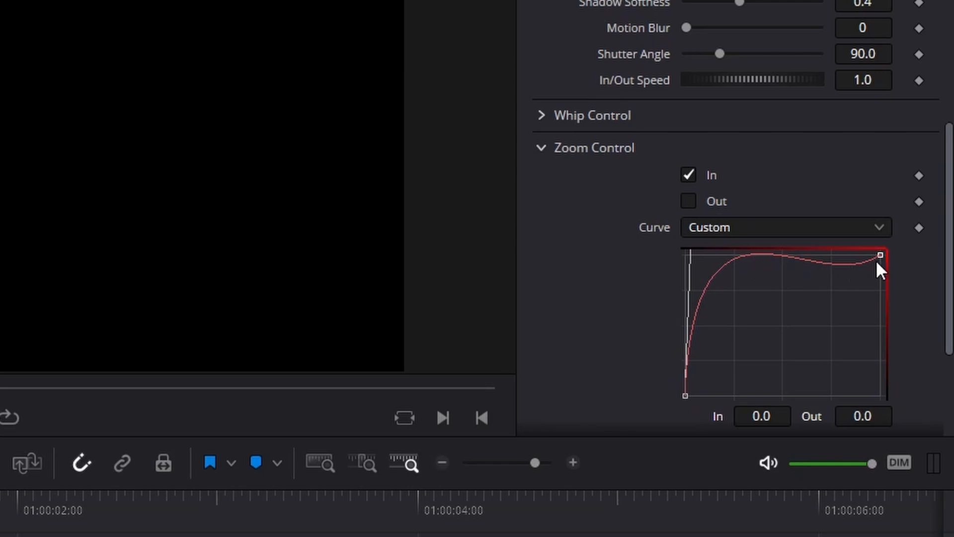
Step: Move the zoom curve's end point to an In value of 0.989304 and shorten its handle to make the curve overshoot
scroll(878, 243, "down", 1)
left_click(879, 225)
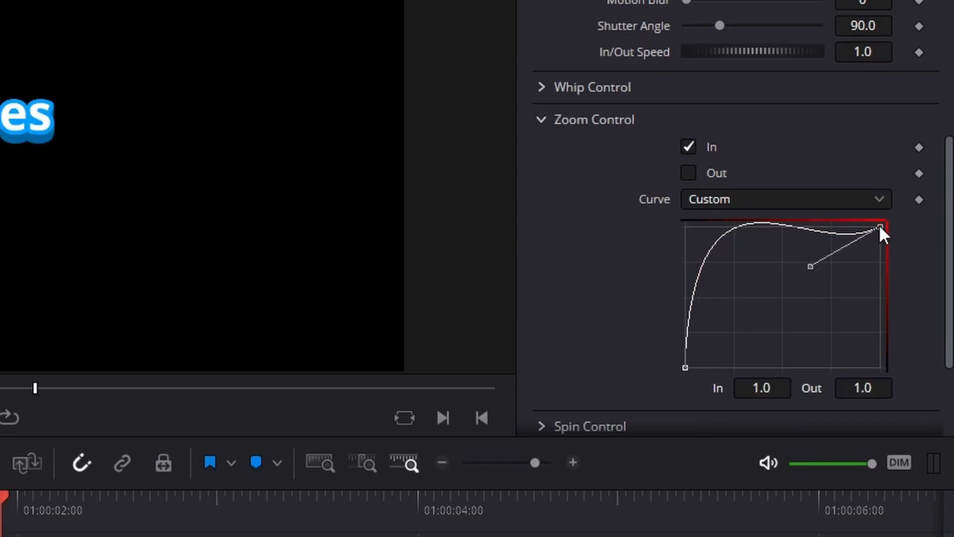
left_click_drag(879, 225, 877, 225)
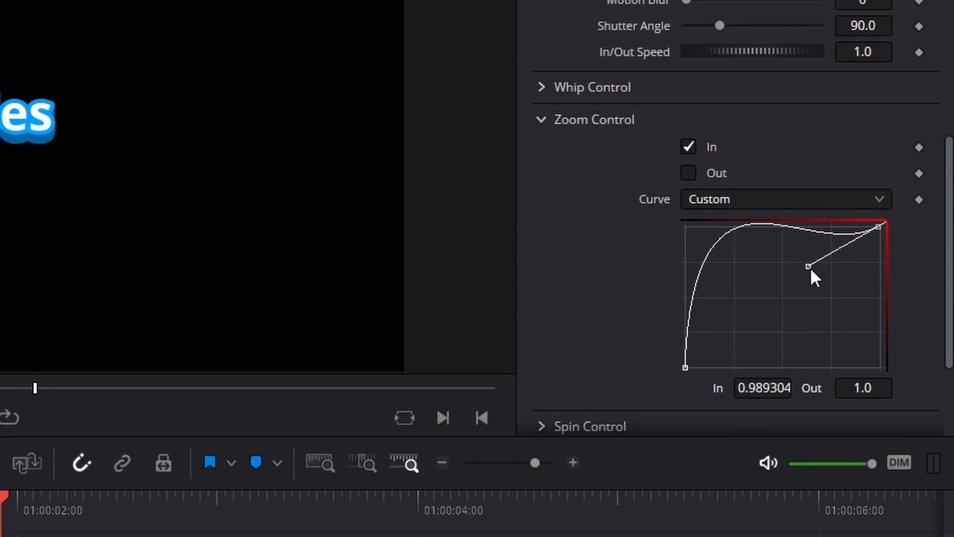
left_click_drag(810, 267, 859, 239)
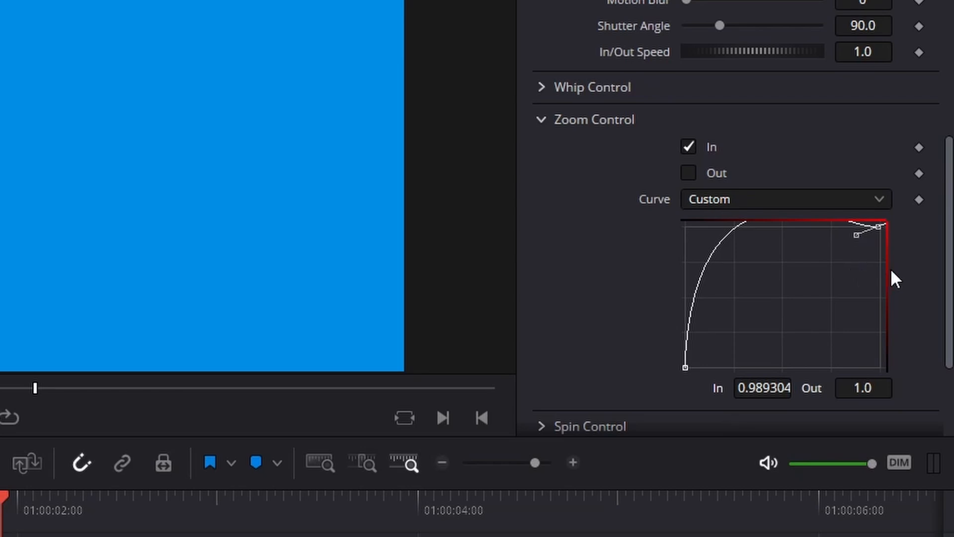
Step: Widen the curve graph's view around the overshoot and scrub the timeline back to 01:00:00:14 to preview the zoom
mouse_move(888, 267)
left_click_drag(887, 271, 885, 256)
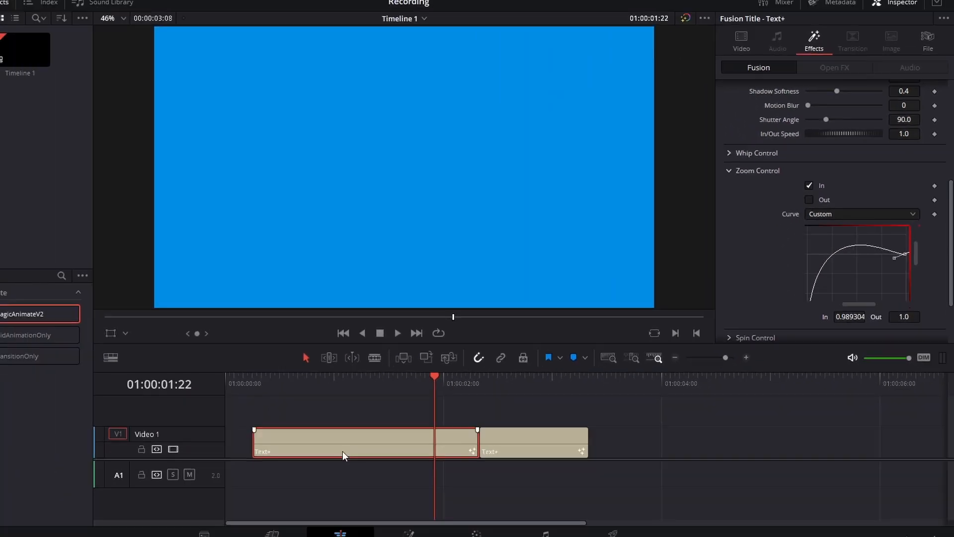
left_click(399, 361)
left_click_drag(399, 361, 374, 361)
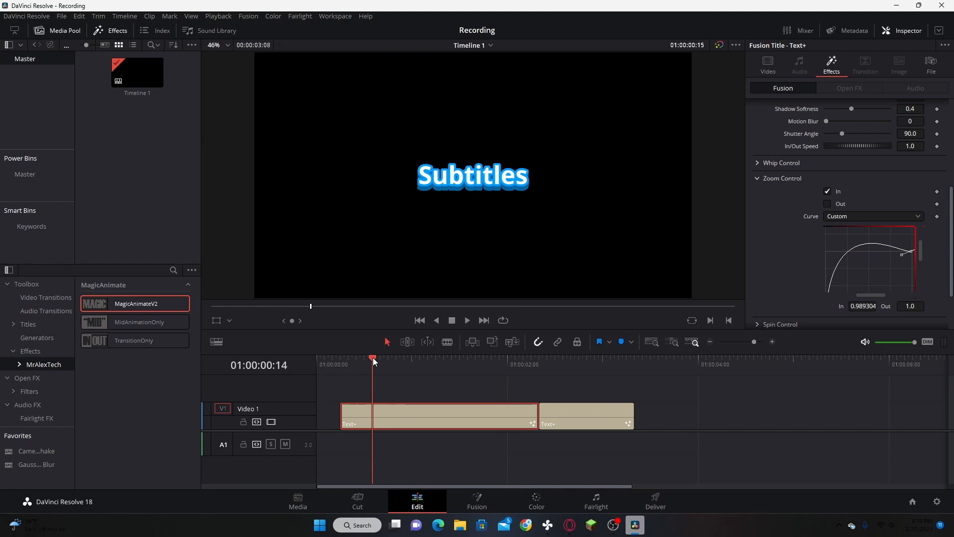
Step: Play back the first subtitle clip from its start at 01:00:00:06 to preview the overshooting zoom
left_click_drag(374, 361, 342, 359)
key("space")
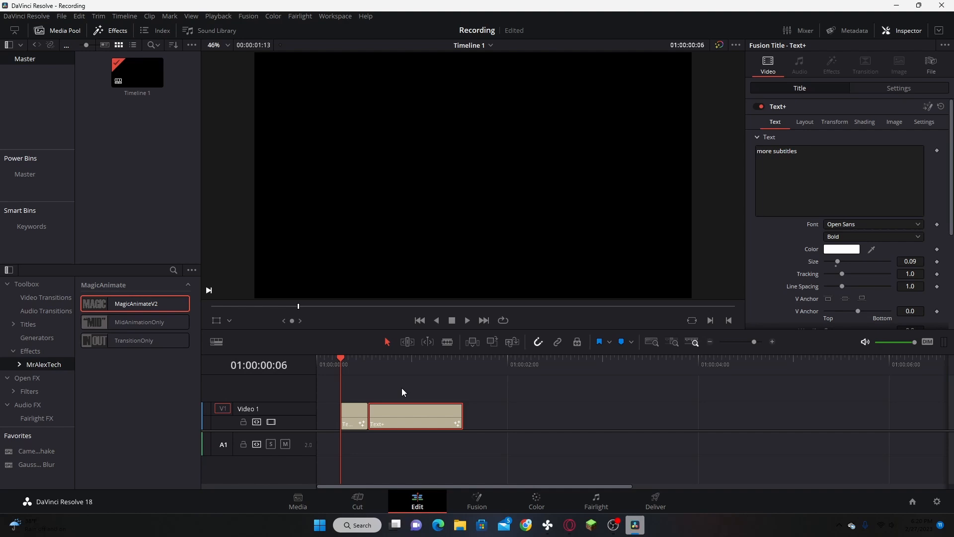
key("space")
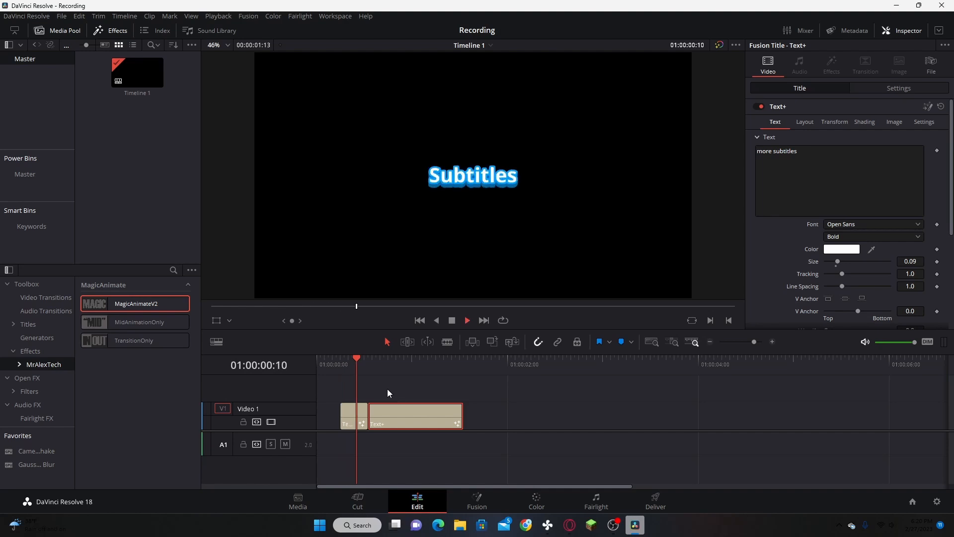
Step: Replay the cut from the trimmed "Subtitles" clip to the "more subtitles" clip several times, starting from 01:00:00:06
left_click(342, 367)
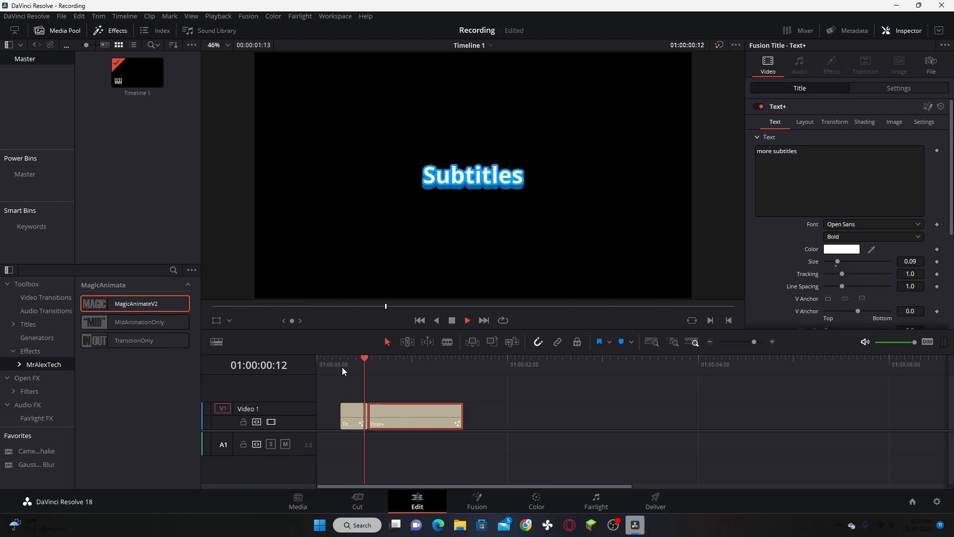
left_click(341, 363)
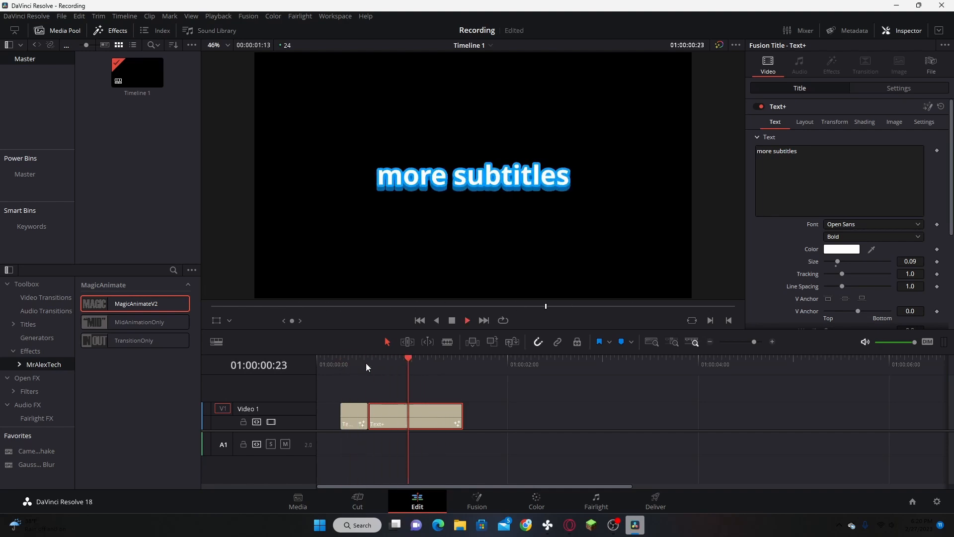
key("space")
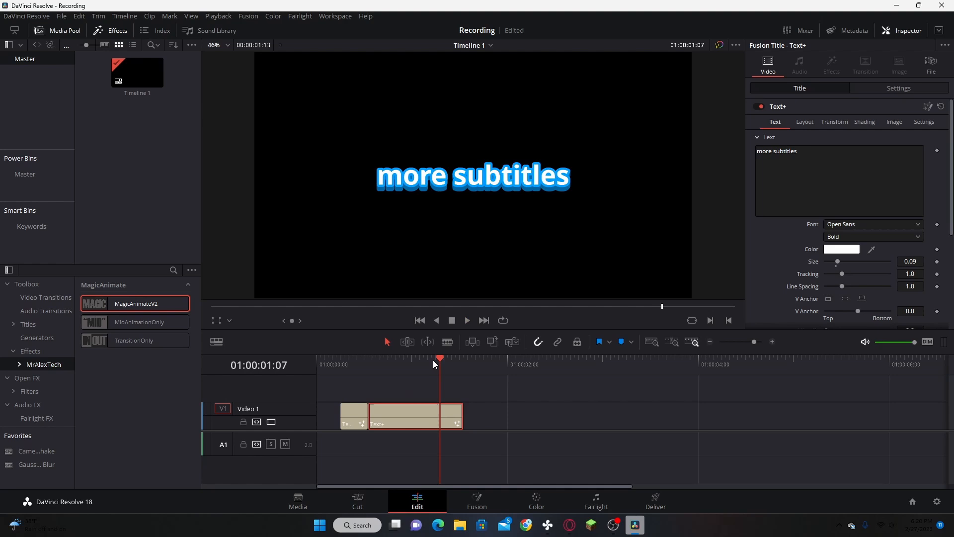
left_click(344, 368)
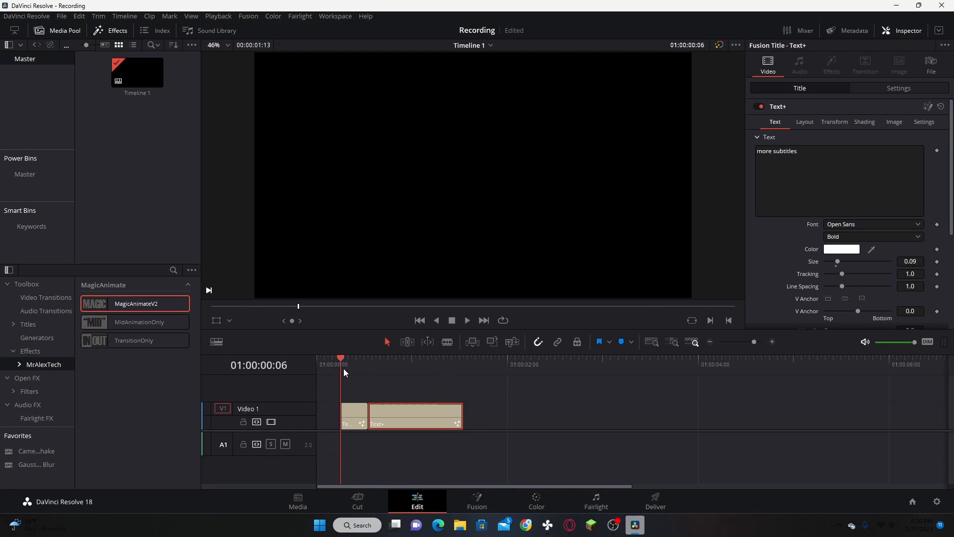
key("space")
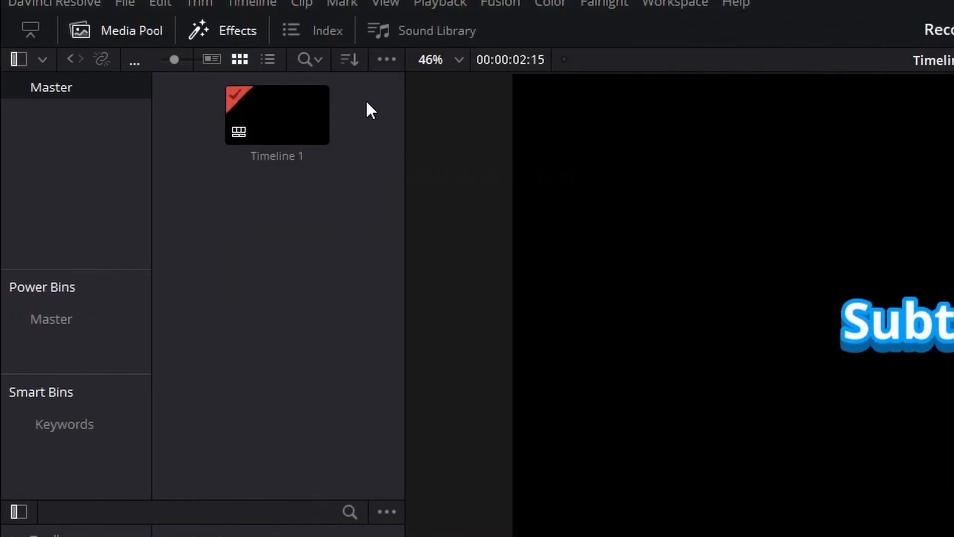
Step: Open the Master power bin and store the first animated Text+ subtitle clip in it for reuse
left_click(387, 59)
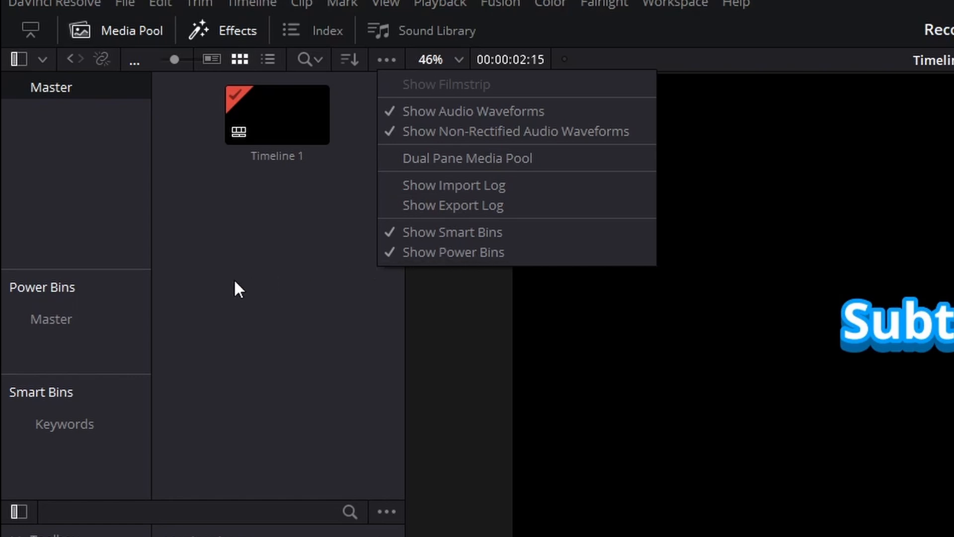
left_click(94, 229)
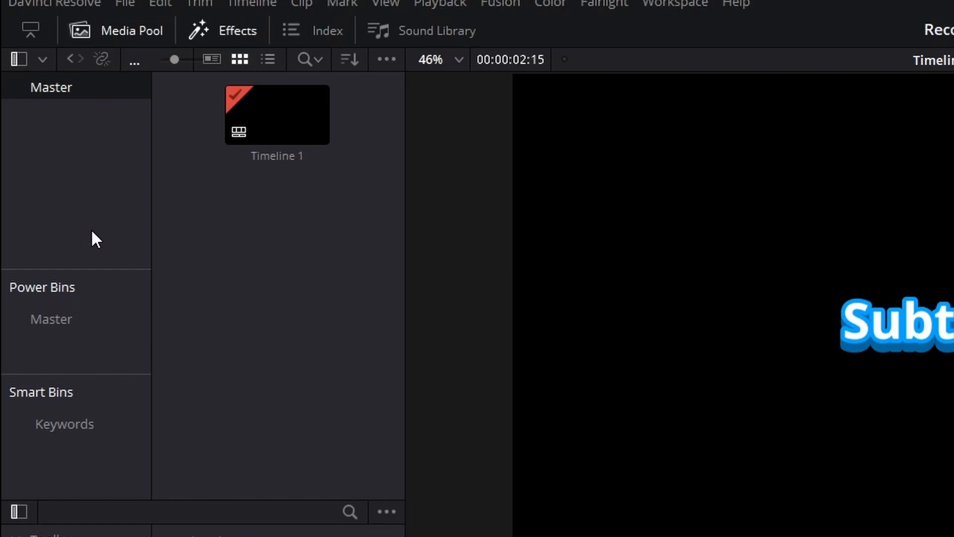
left_click(71, 318)
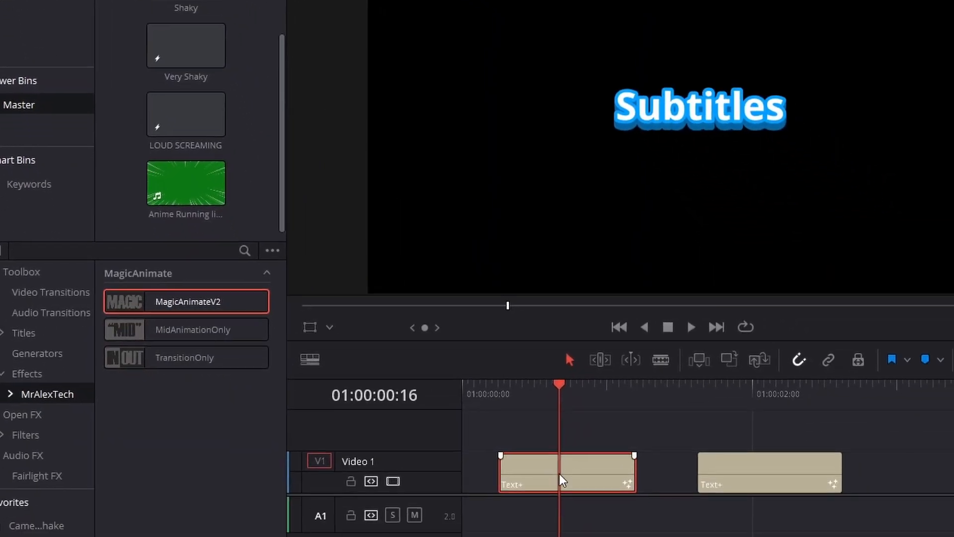
left_click_drag(561, 480, 245, 199)
scroll(254, 189, "down", 1)
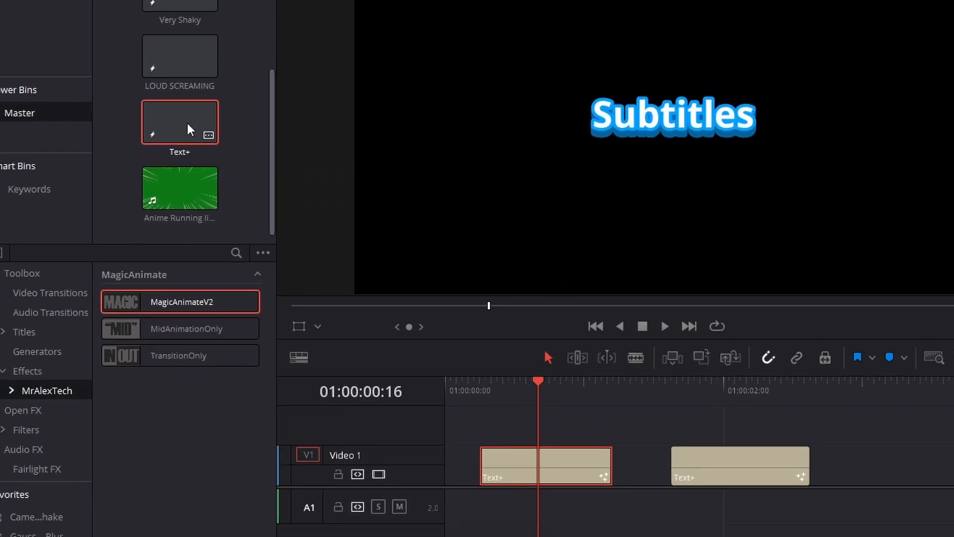
Step: Place two copies of the stored Text+ title from the Master power bin on Video 1 after the existing clips
left_click_drag(192, 128, 805, 291)
left_click_drag(589, 295, 656, 426)
left_click_drag(143, 169, 777, 423)
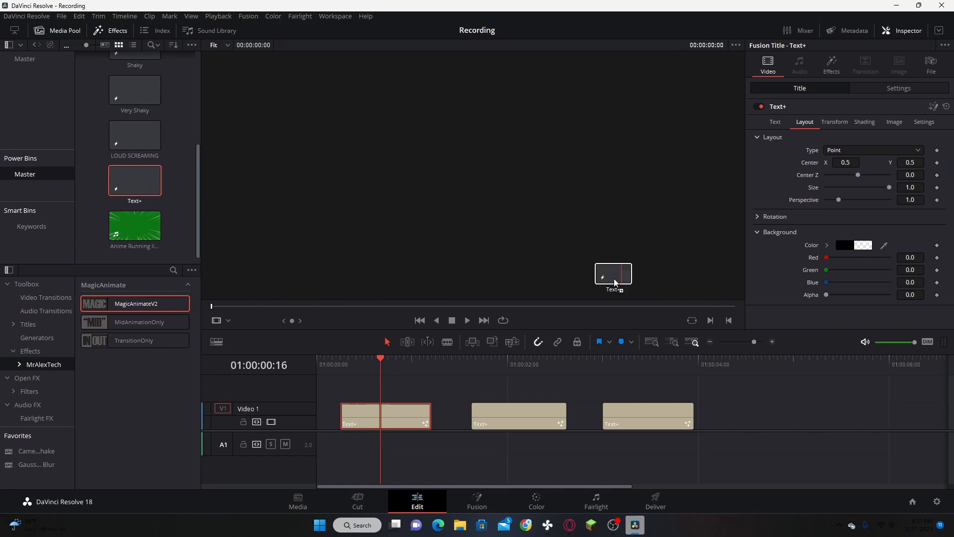
left_click_drag(713, 414, 713, 414)
Step: Play back the two newly placed subtitle copies from the start of the third clip on Video 1
left_click(611, 366)
key("space")
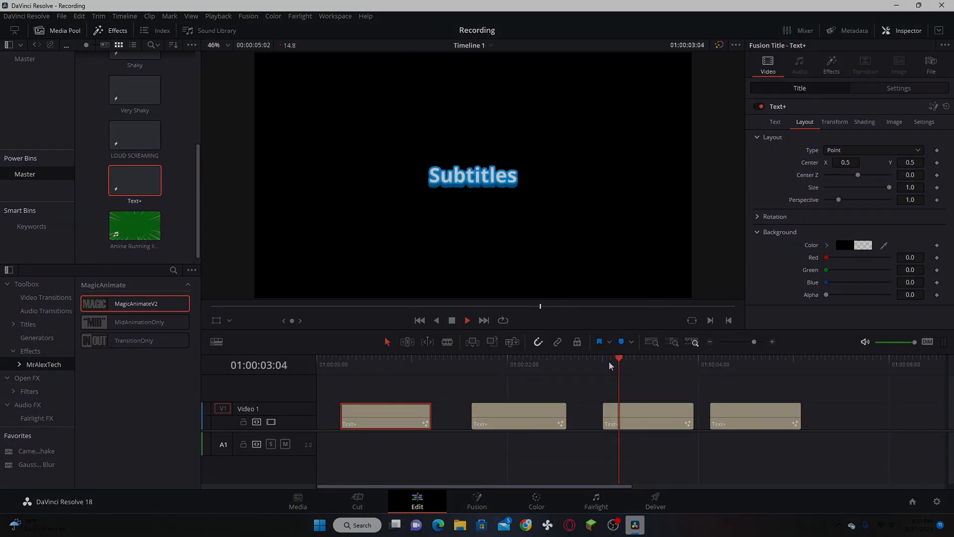
key("space")
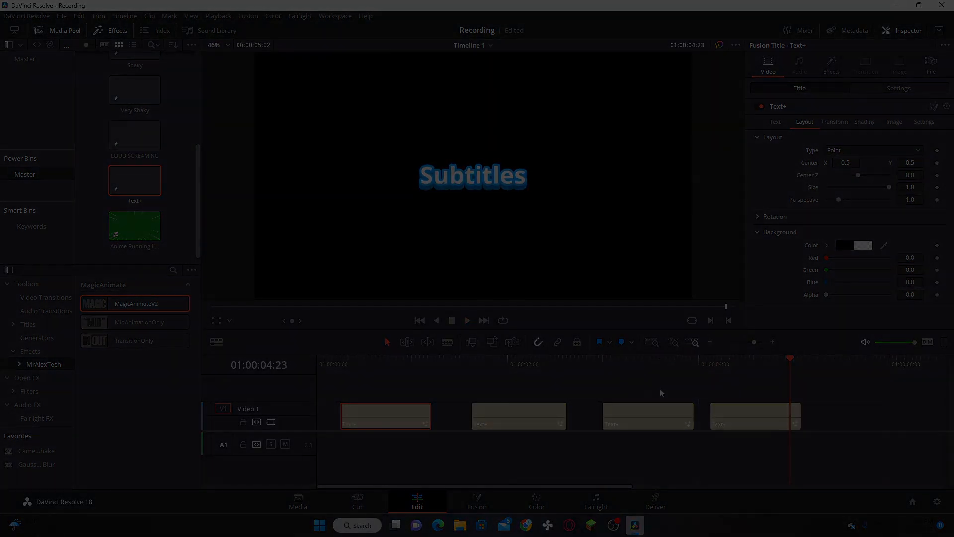
left_click_drag(639, 391, 739, 406)
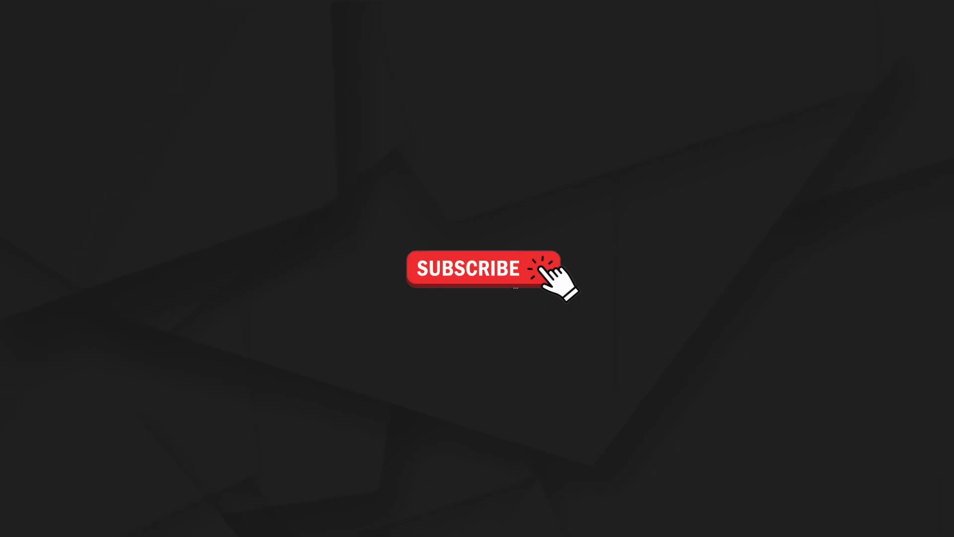